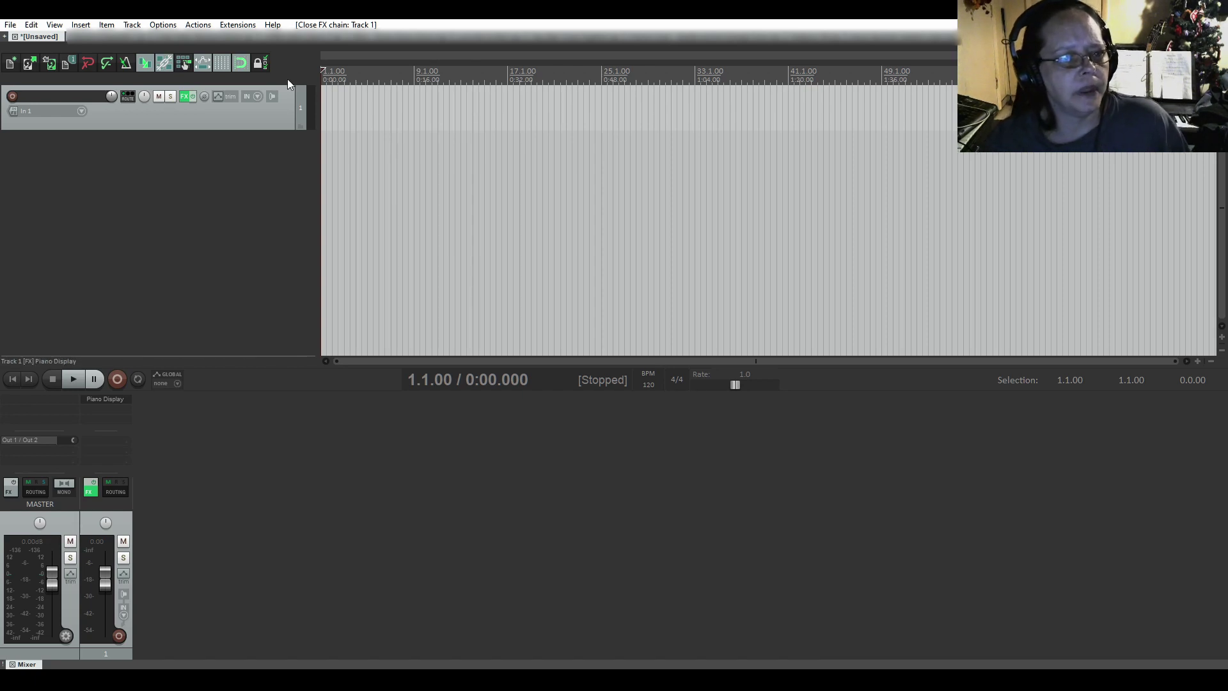
# Open the effects chain of Track 1 and float the Piano Display plug-in in its own window
pyautogui.click(185, 96)
pyautogui.moveTo(817, 159); pyautogui.dragTo(826, 162)
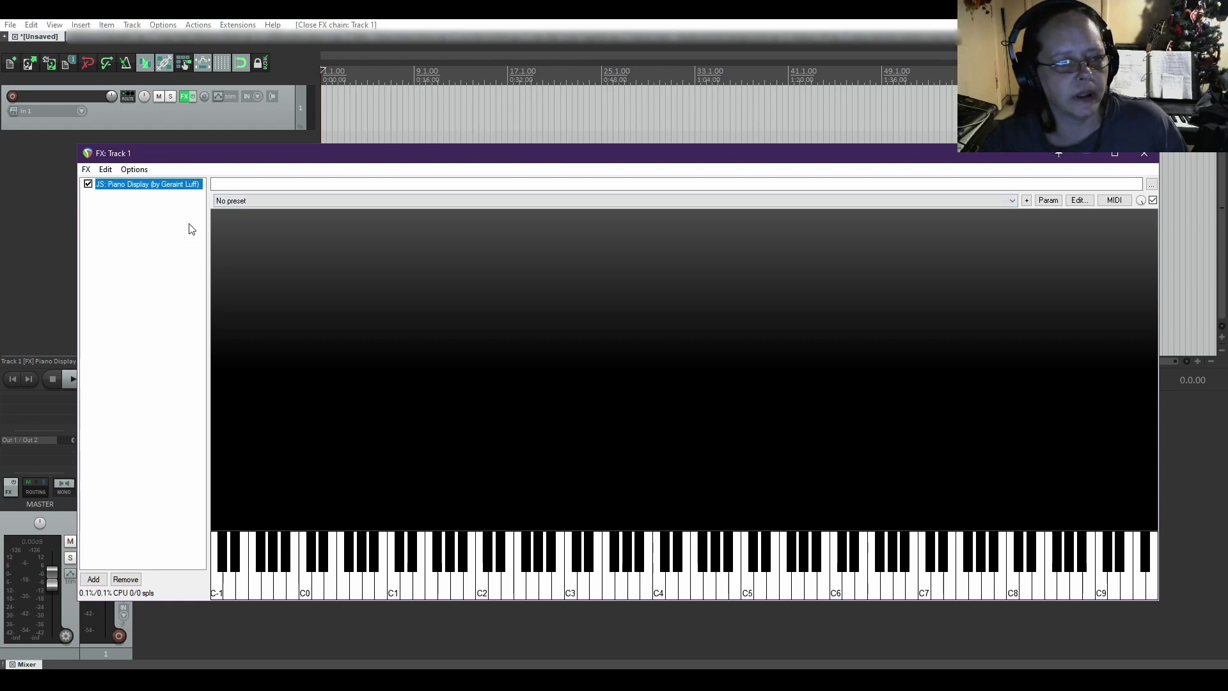
pyautogui.rightClick(172, 184)
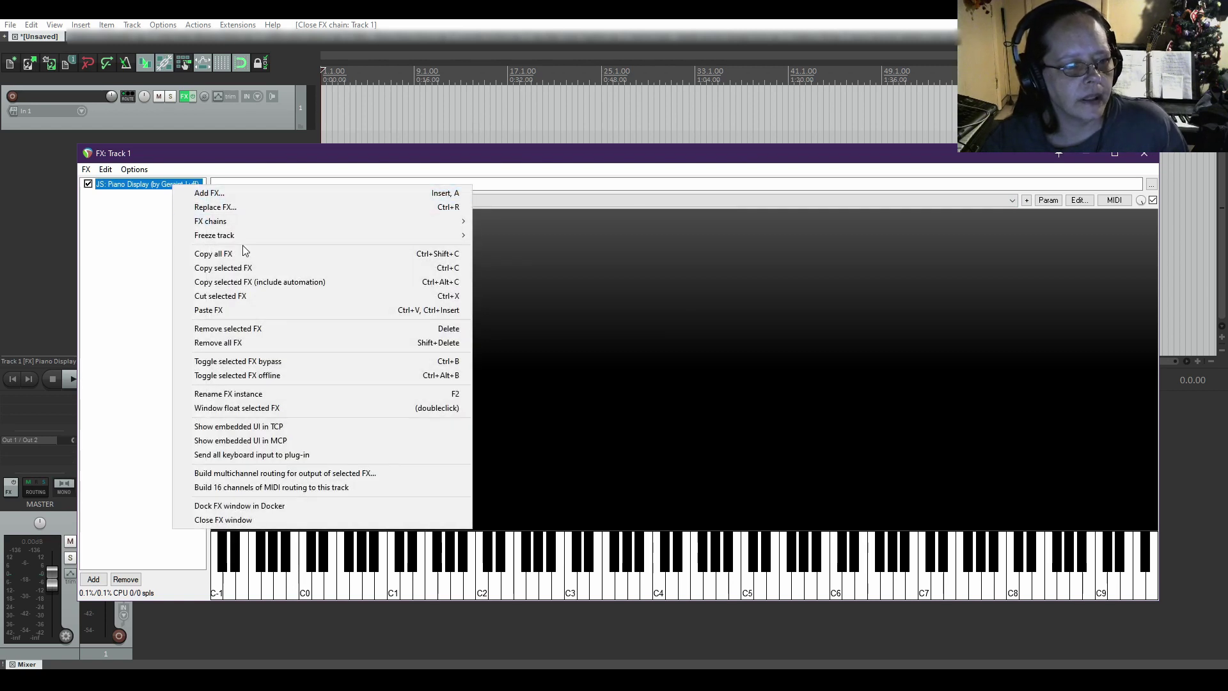
pyautogui.click(242, 411)
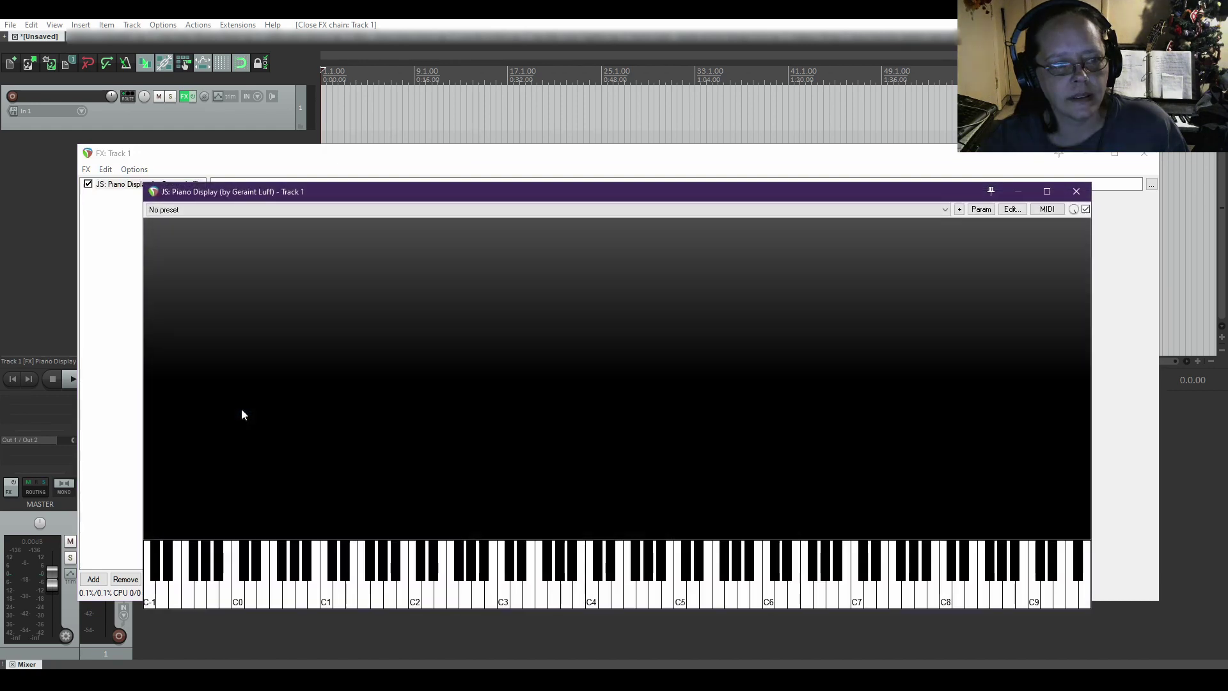
# Add the VST3i LABS (Spitfire Audio) instrument to Track 1's effects chain and move the chain window clear of the track controls
pyautogui.click(537, 160)
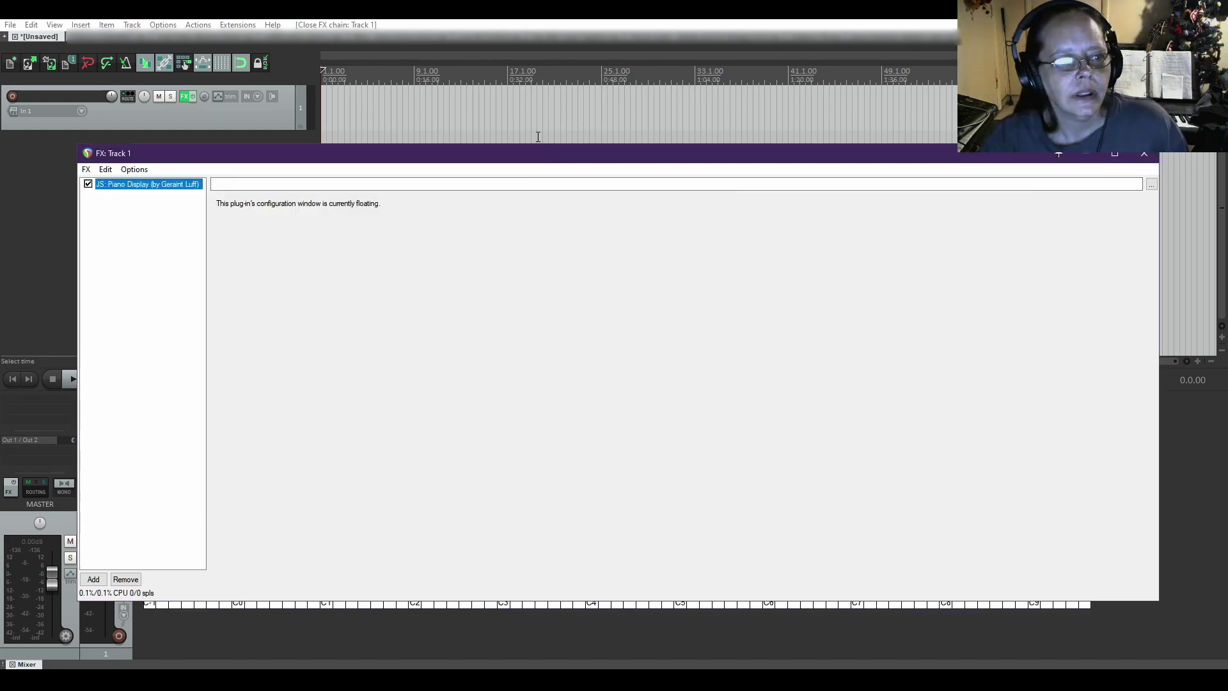
pyautogui.click(94, 579)
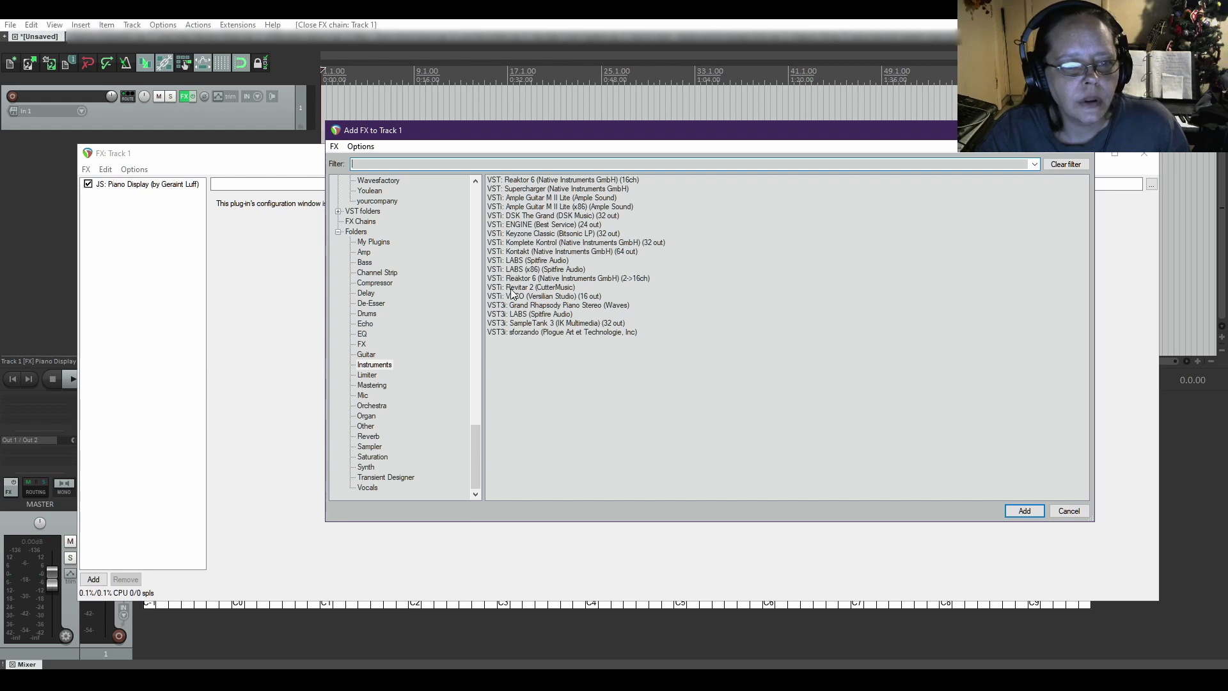
pyautogui.click(536, 316)
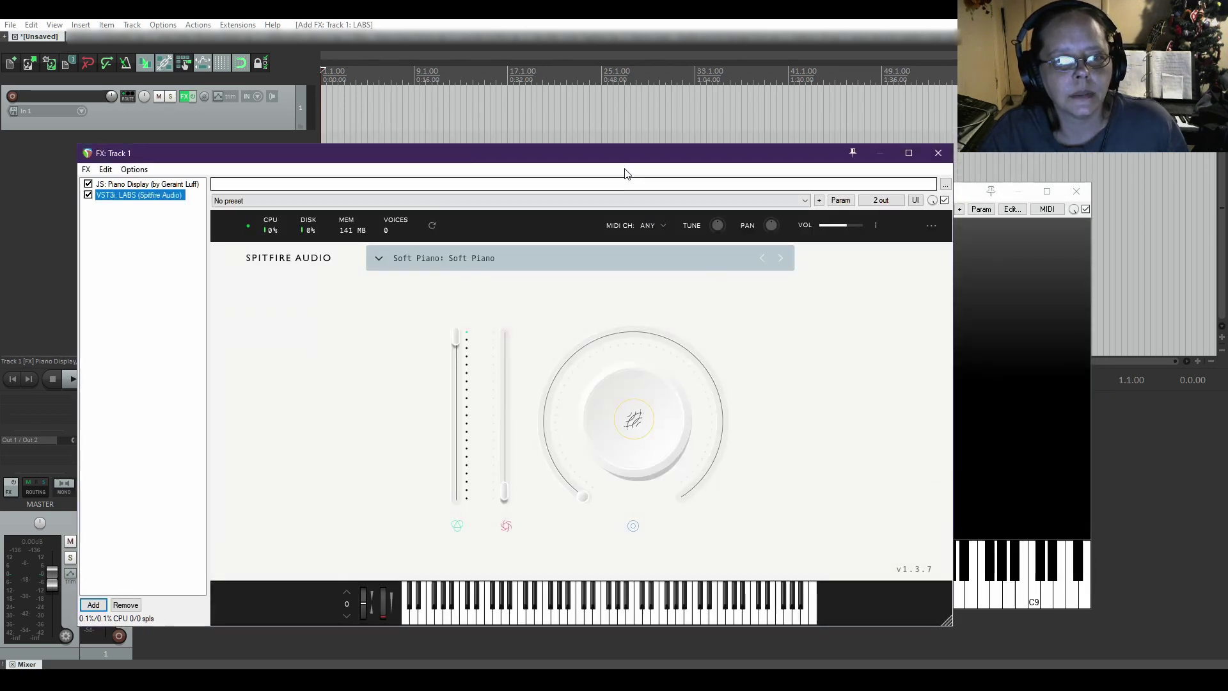
pyautogui.moveTo(624, 161); pyautogui.dragTo(775, 151)
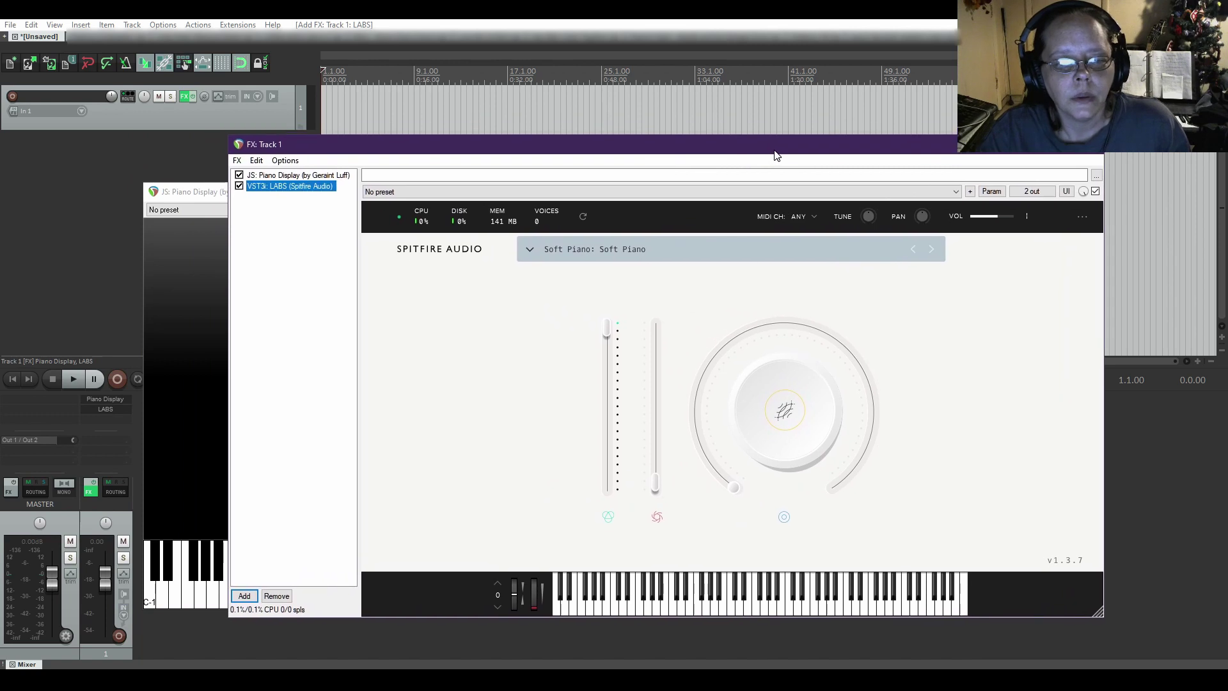
# Set Track 1's recording input to MIDI from CASIO USB-MIDI on all channels
pyautogui.click(193, 121)
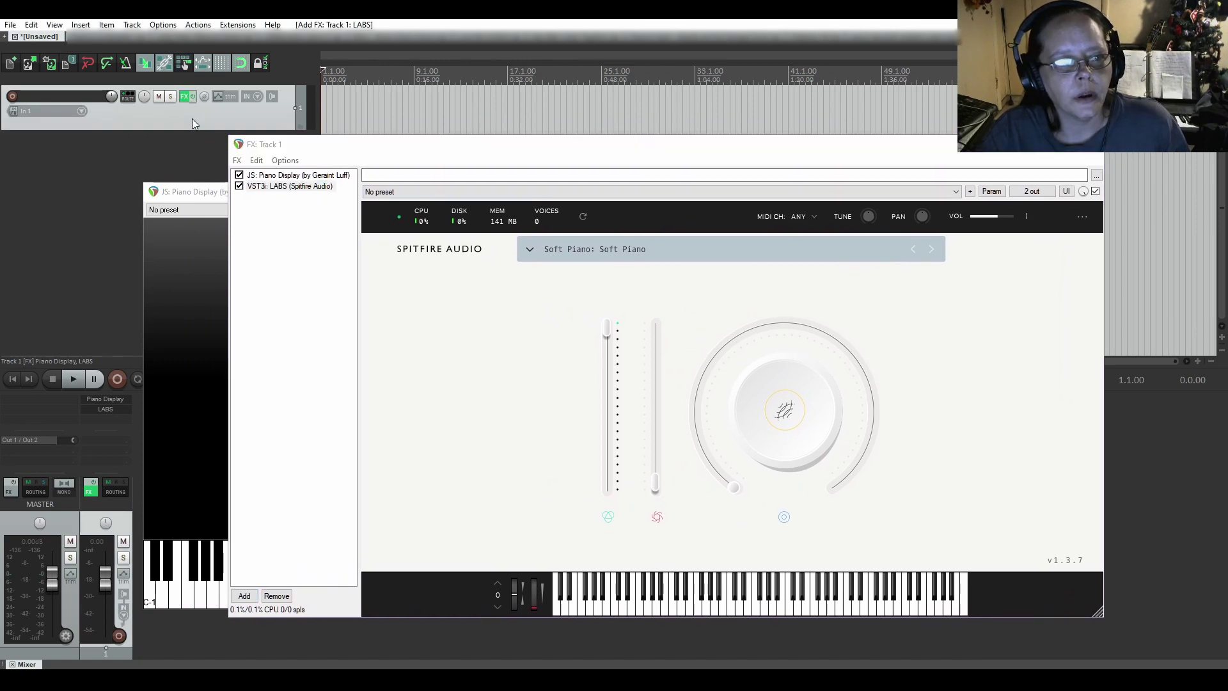
pyautogui.click(40, 112)
pyautogui.moveTo(69, 150)
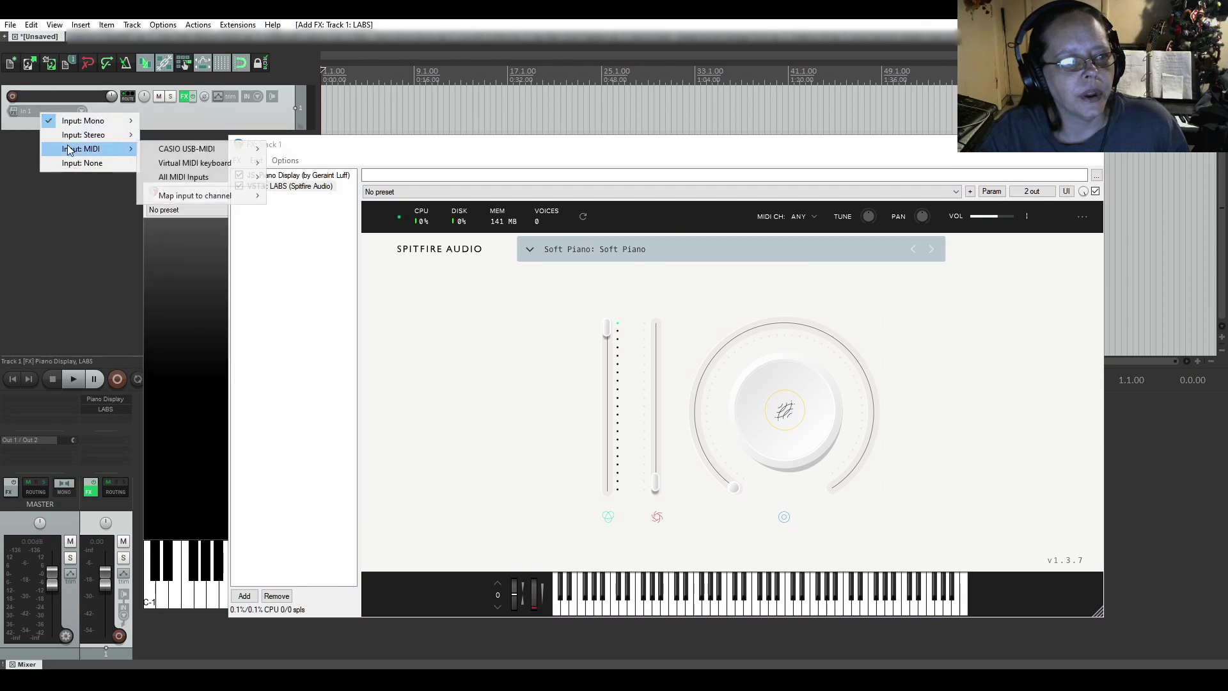
pyautogui.moveTo(177, 151)
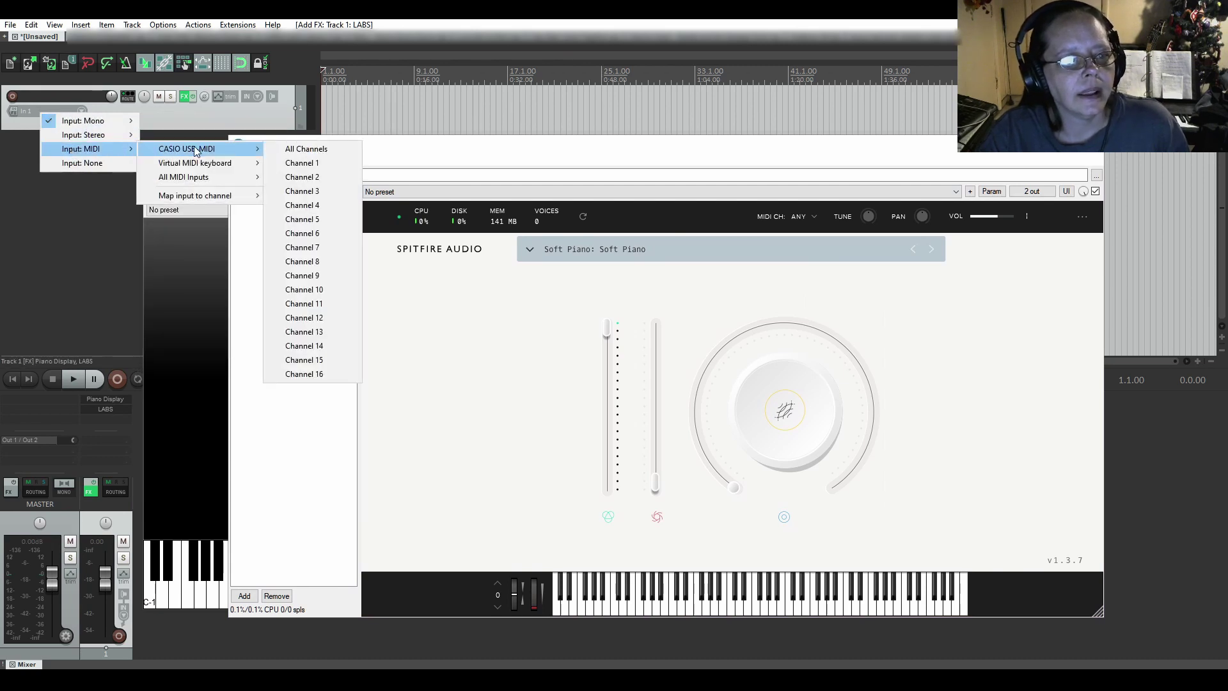
pyautogui.click(302, 149)
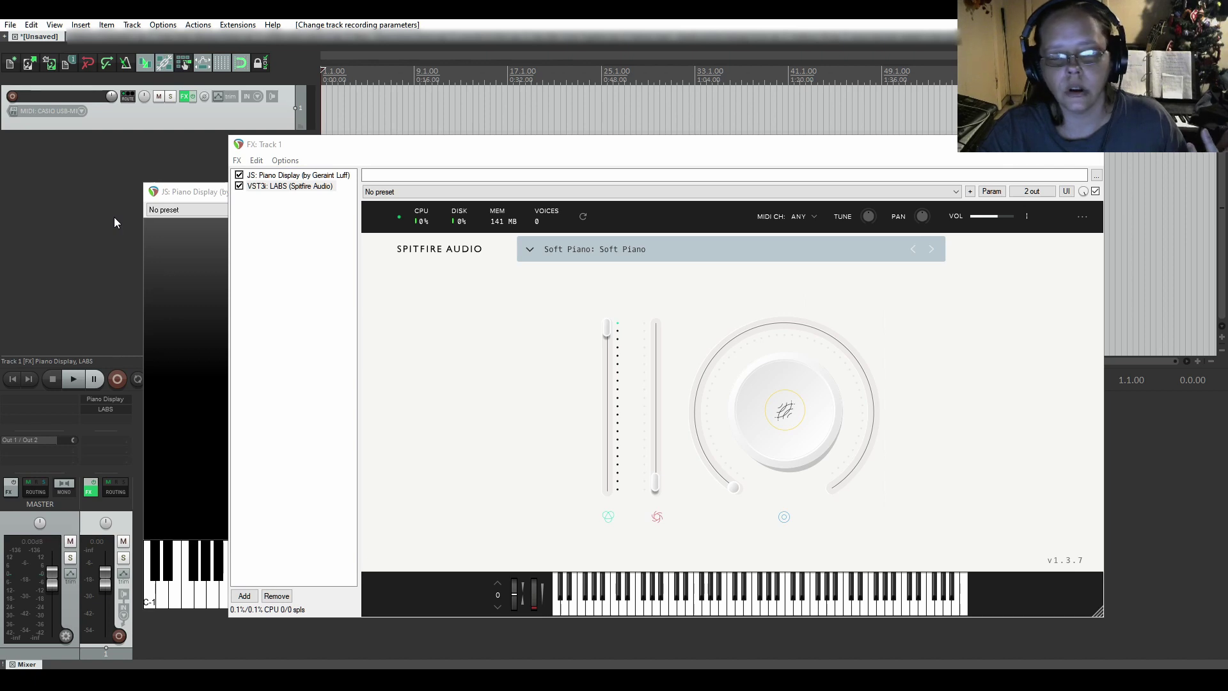
pyautogui.click(25, 108)
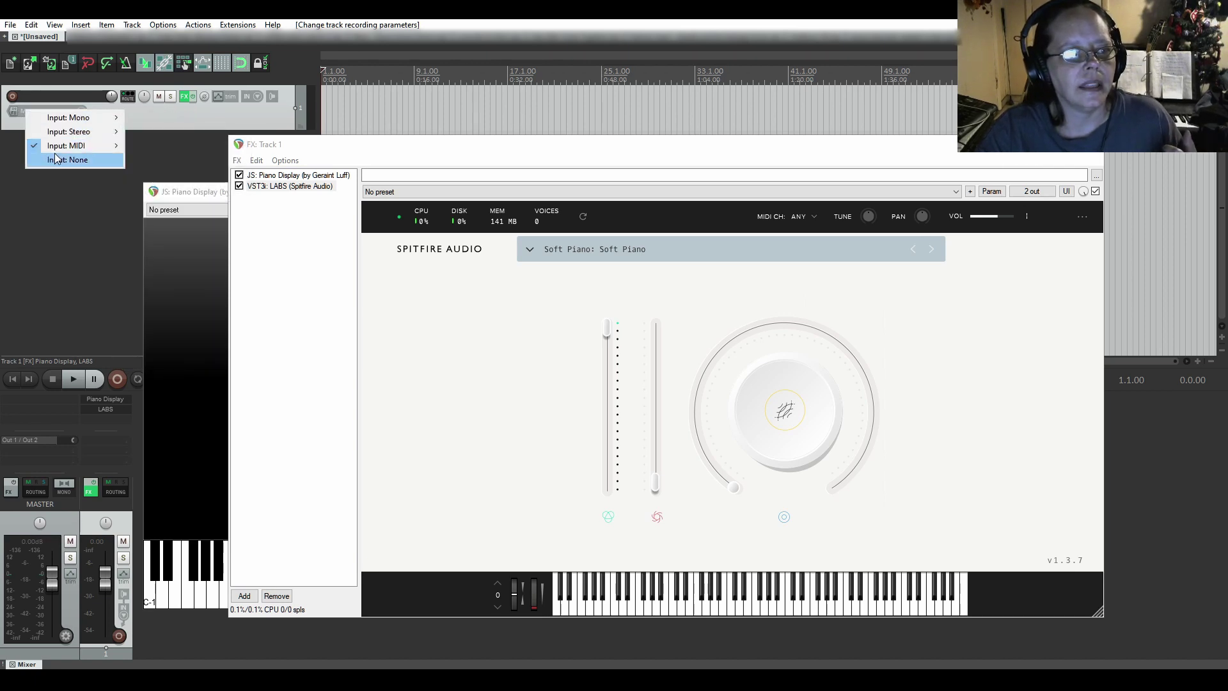
pyautogui.moveTo(64, 151)
pyautogui.moveTo(186, 174)
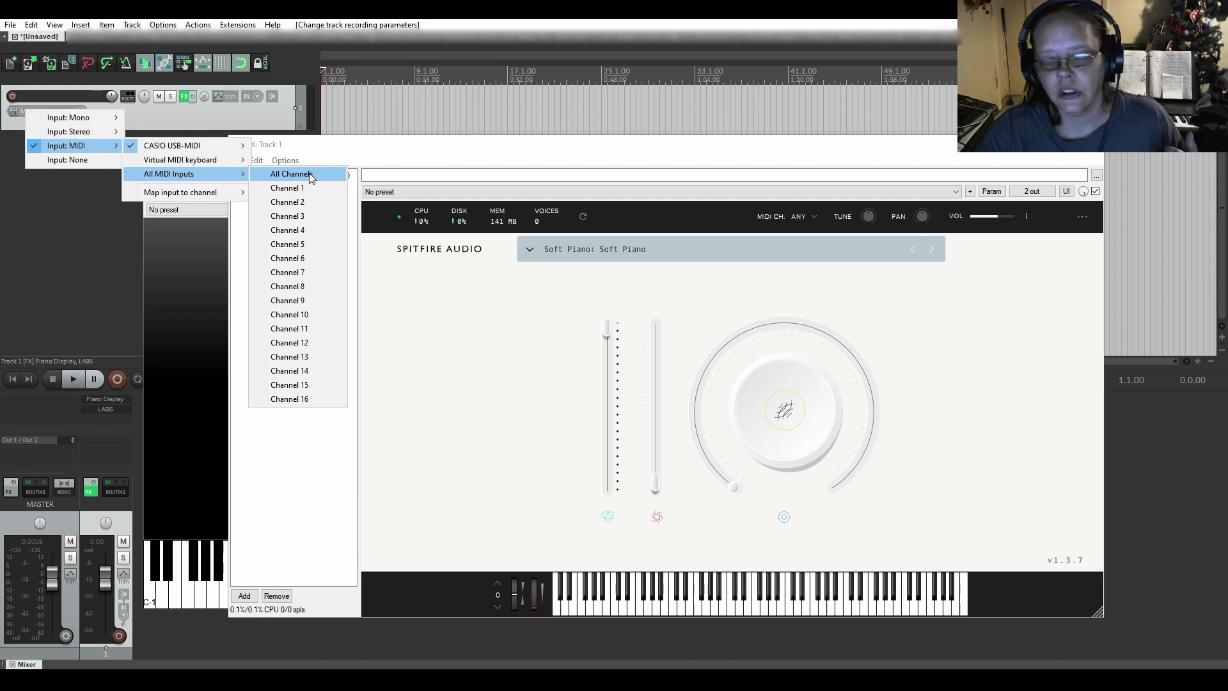
pyautogui.click(64, 208)
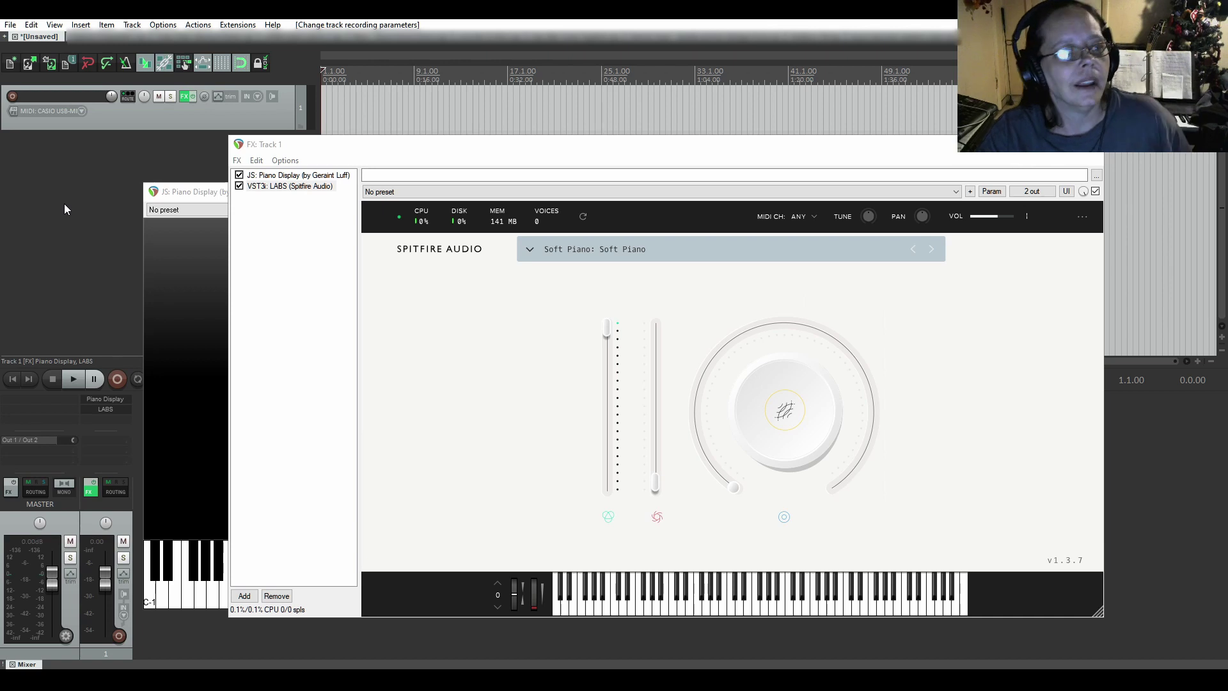
# Arm Track 1 for recording so the MIDI keyboard can play the LABS instrument
pyautogui.click(12, 97)
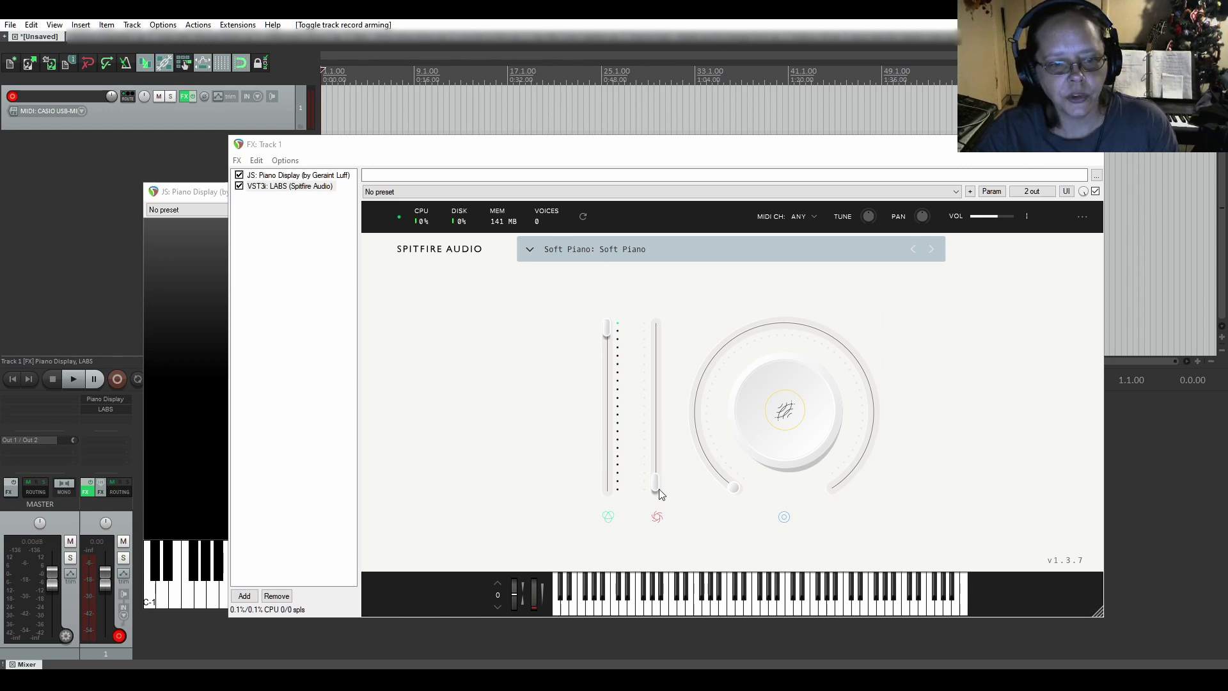
pyautogui.moveTo(656, 486)
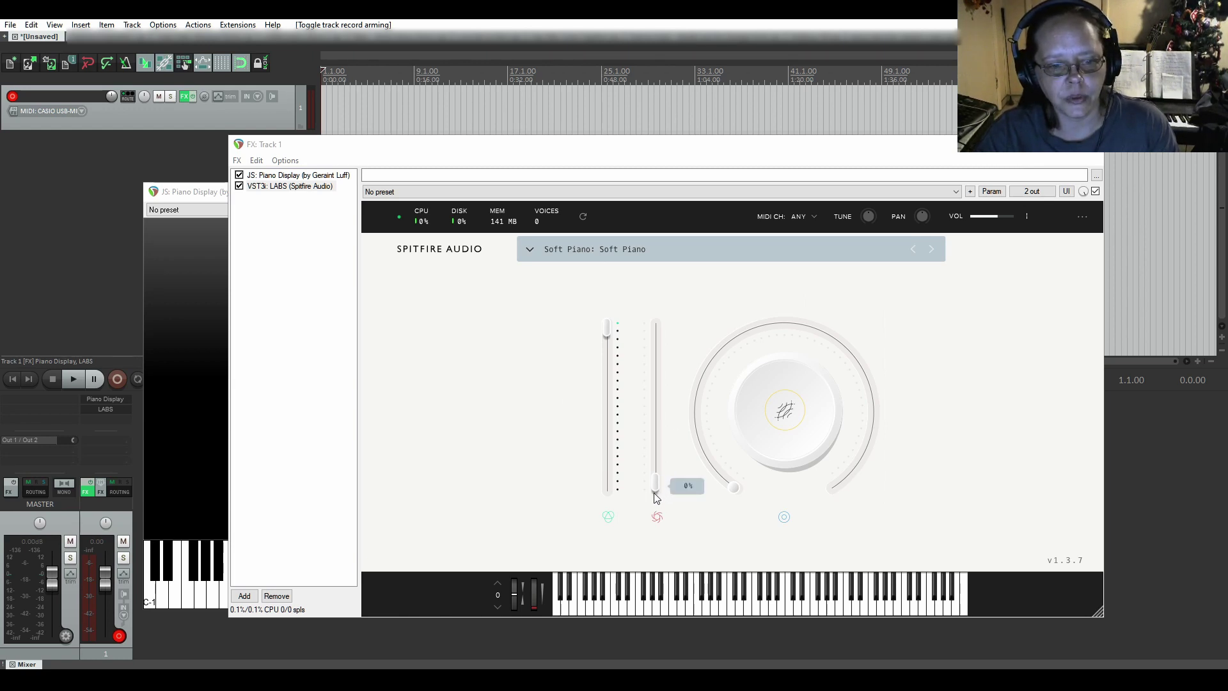
# Try a higher Reverb amount on the large LABS dial and return it to zero
pyautogui.click(788, 422)
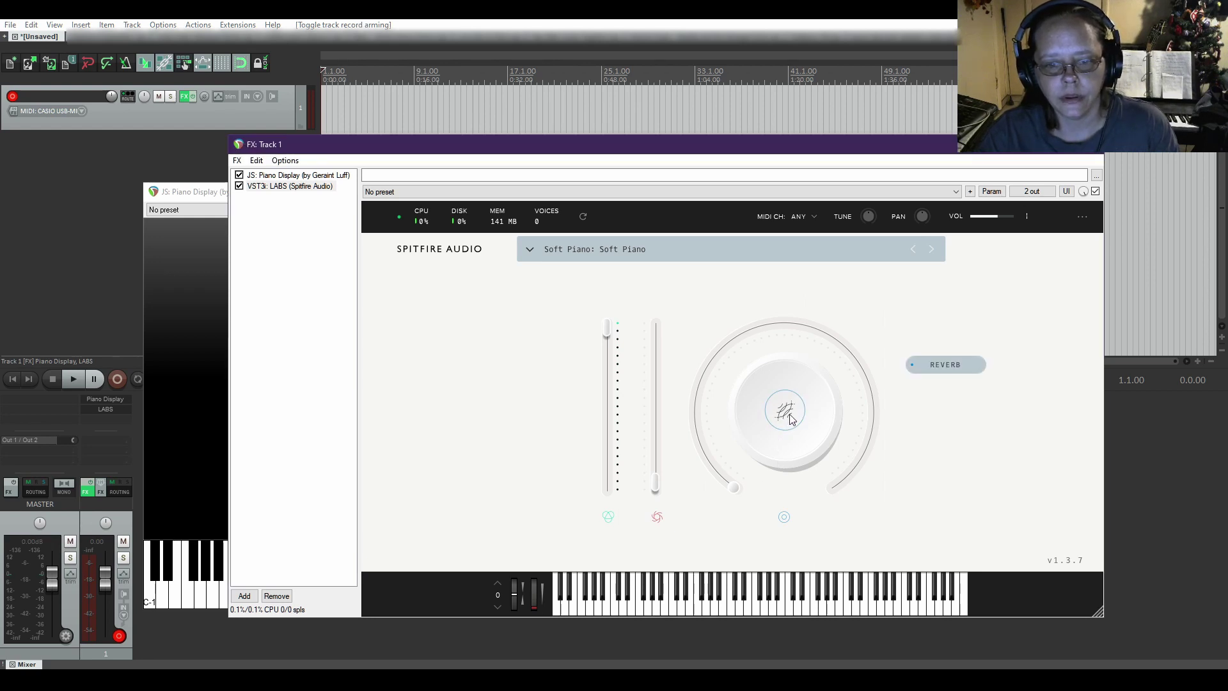
pyautogui.click(953, 365)
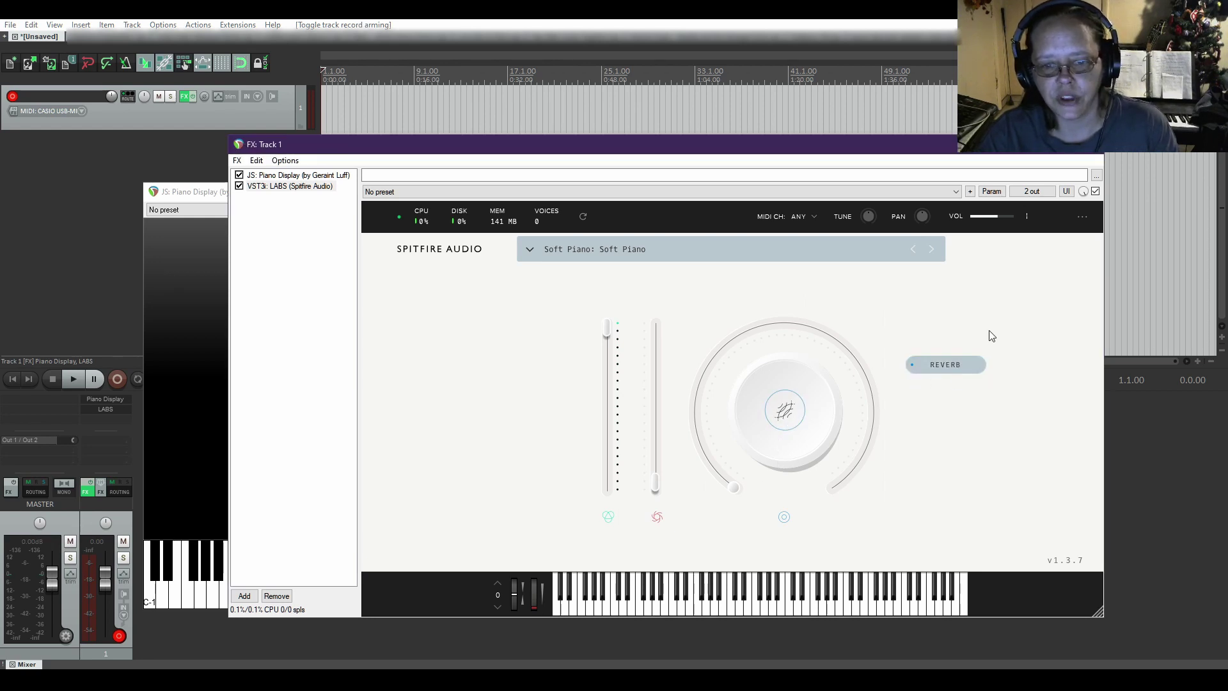
pyautogui.moveTo(732, 492)
pyautogui.moveTo(732, 491)
pyautogui.mouseDown()
pyautogui.moveTo(704, 386)
pyautogui.moveTo(730, 309)
pyautogui.moveTo(721, 510)
pyautogui.mouseUp()
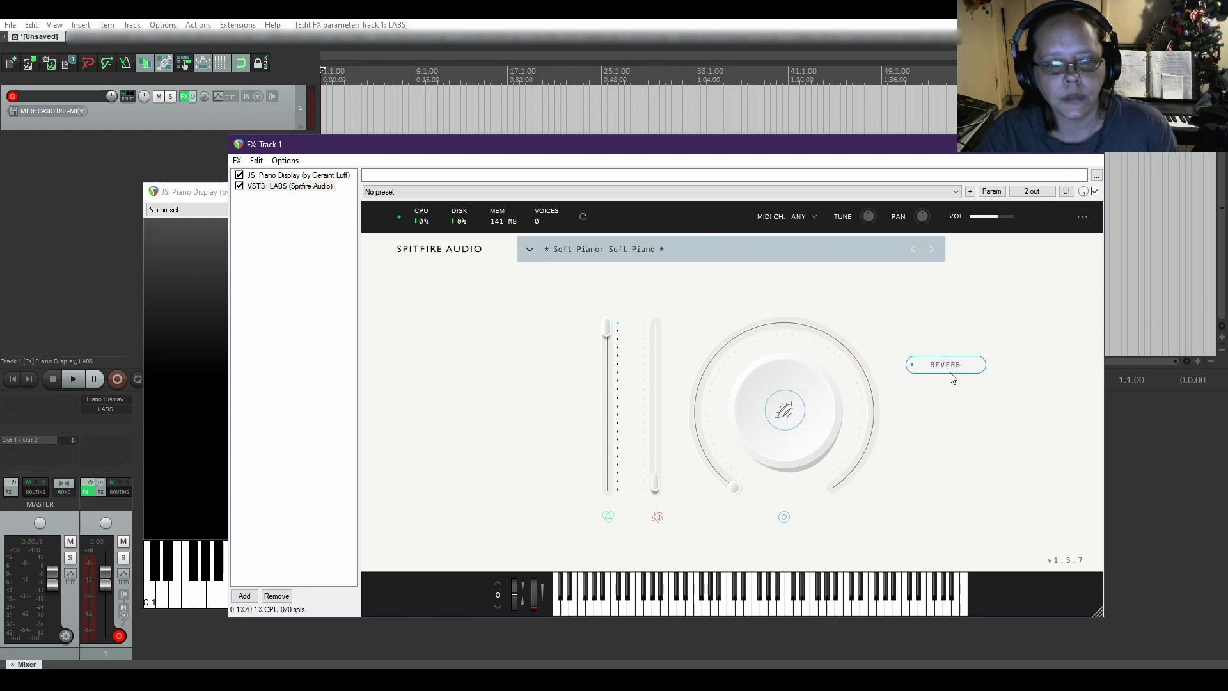
pyautogui.moveTo(735, 497); pyautogui.dragTo(726, 406)
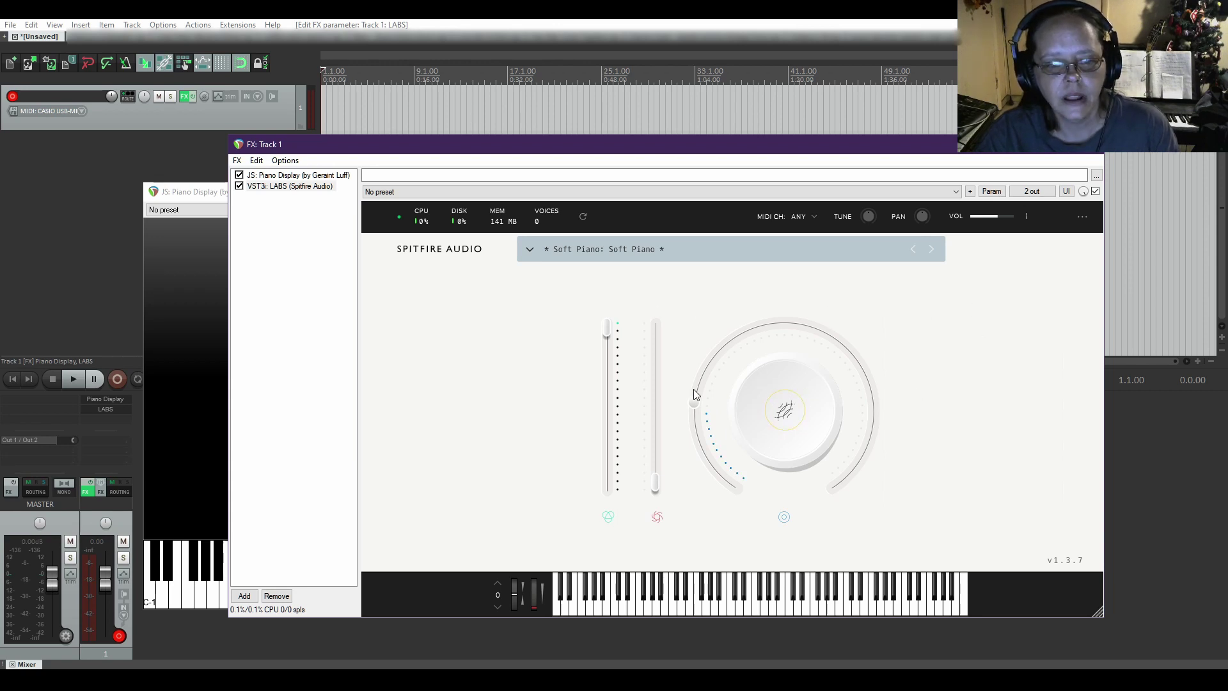
pyautogui.moveTo(696, 404); pyautogui.dragTo(738, 503)
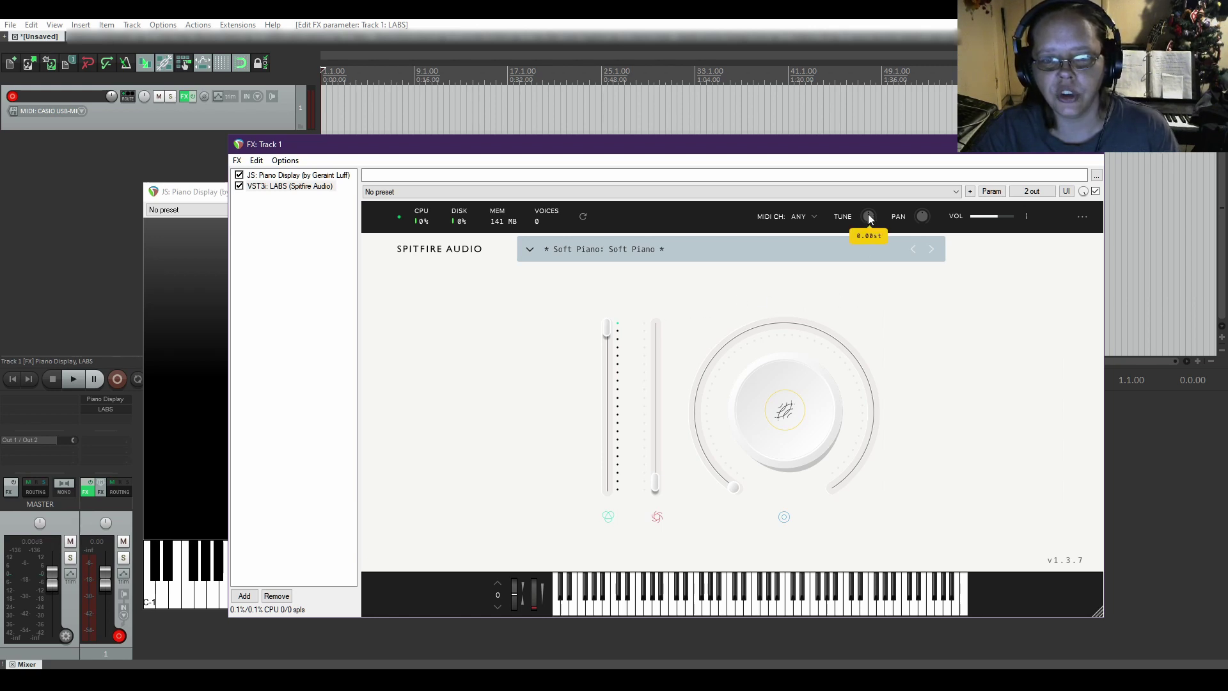
# Bring the floating Piano Display window to the front to view its keyboard
pyautogui.moveTo(927, 217)
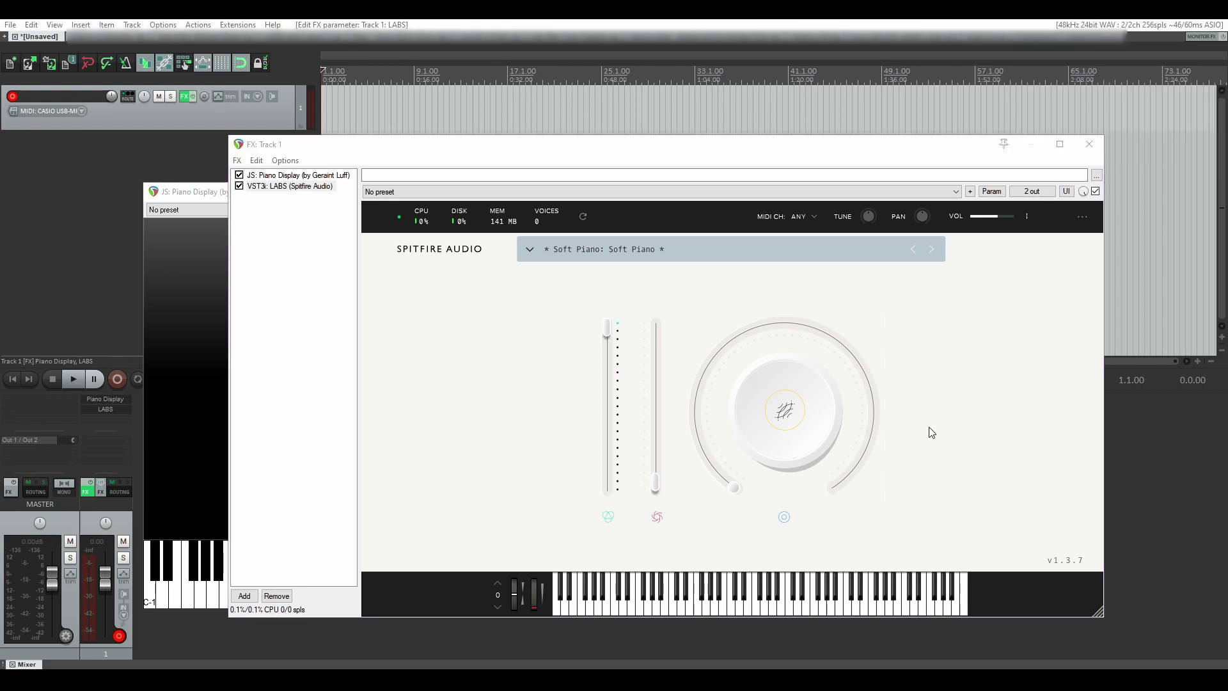
pyautogui.moveTo(708, 413)
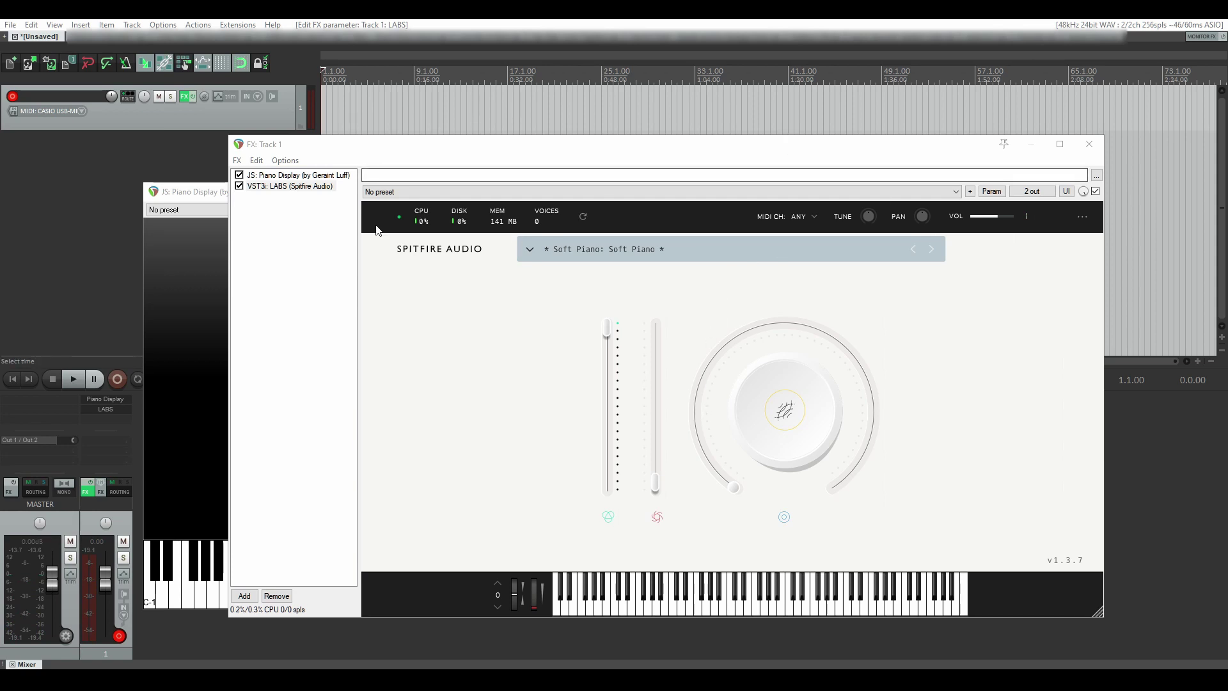
pyautogui.click(218, 195)
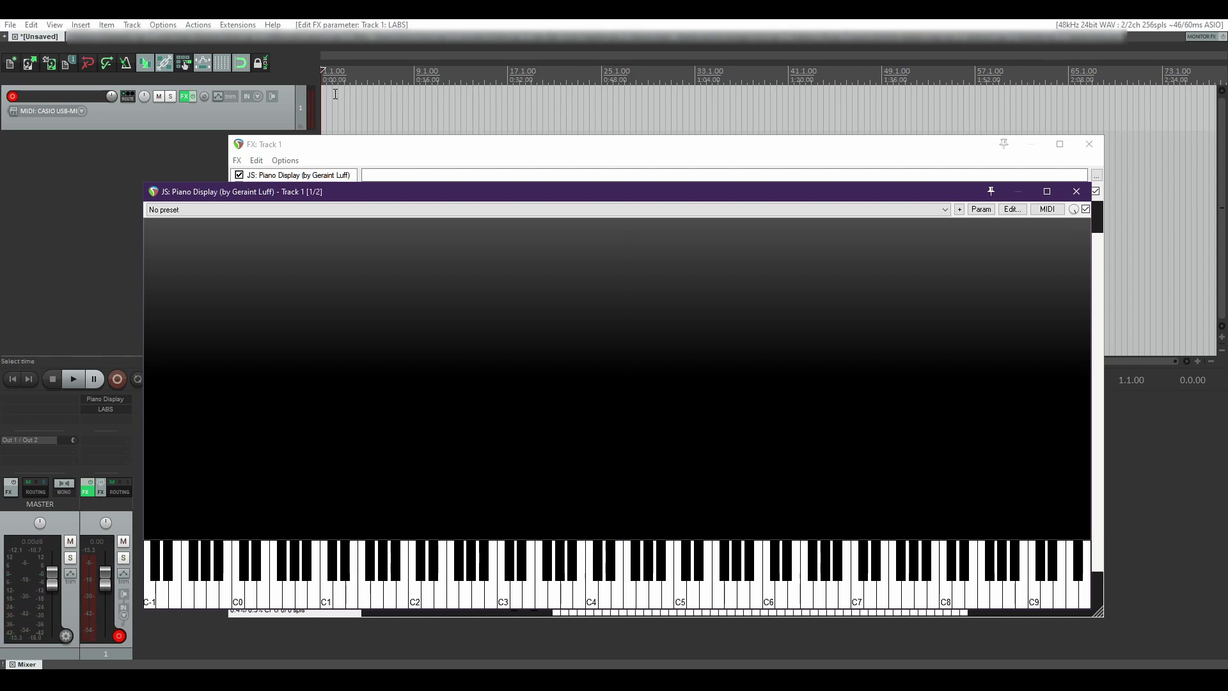
# Return to the Track 1 effects window and raise the LABS slider with the red icon to about halfway
pyautogui.click(416, 144)
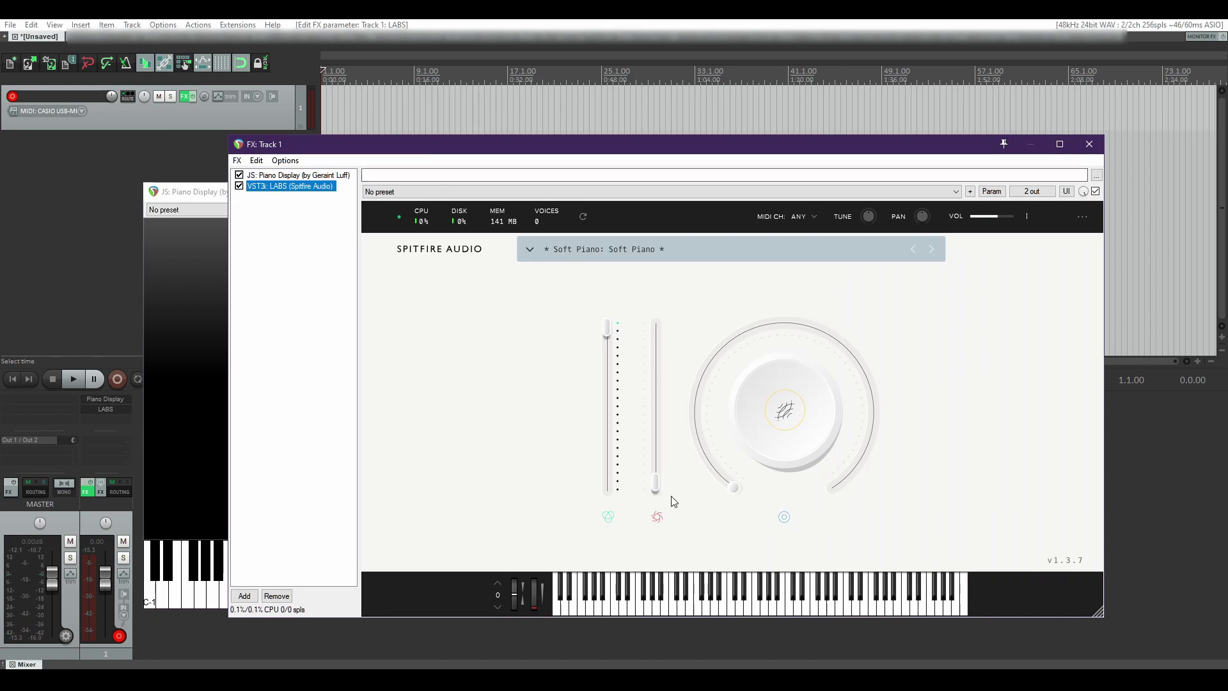
pyautogui.moveTo(656, 487); pyautogui.dragTo(663, 410)
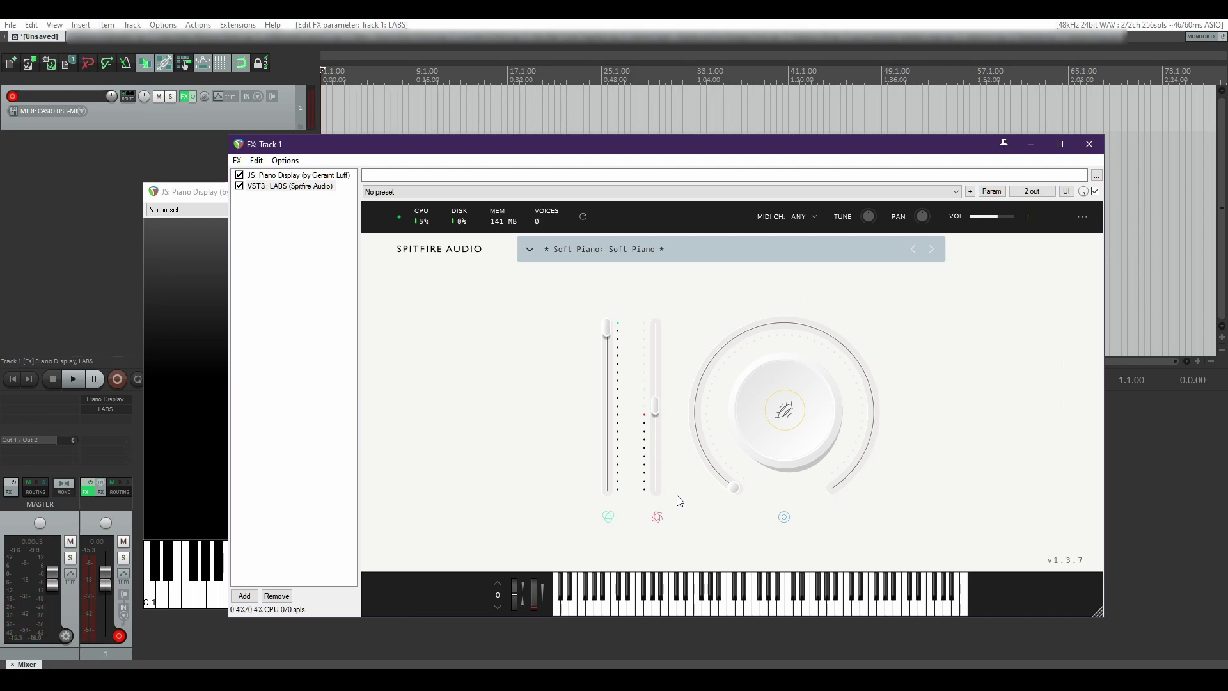
pyautogui.moveTo(655, 407); pyautogui.dragTo(656, 408)
# Filter the LABS presets by the Strings category and load the Ensemble preset from the Strings pack
pyautogui.click(529, 251)
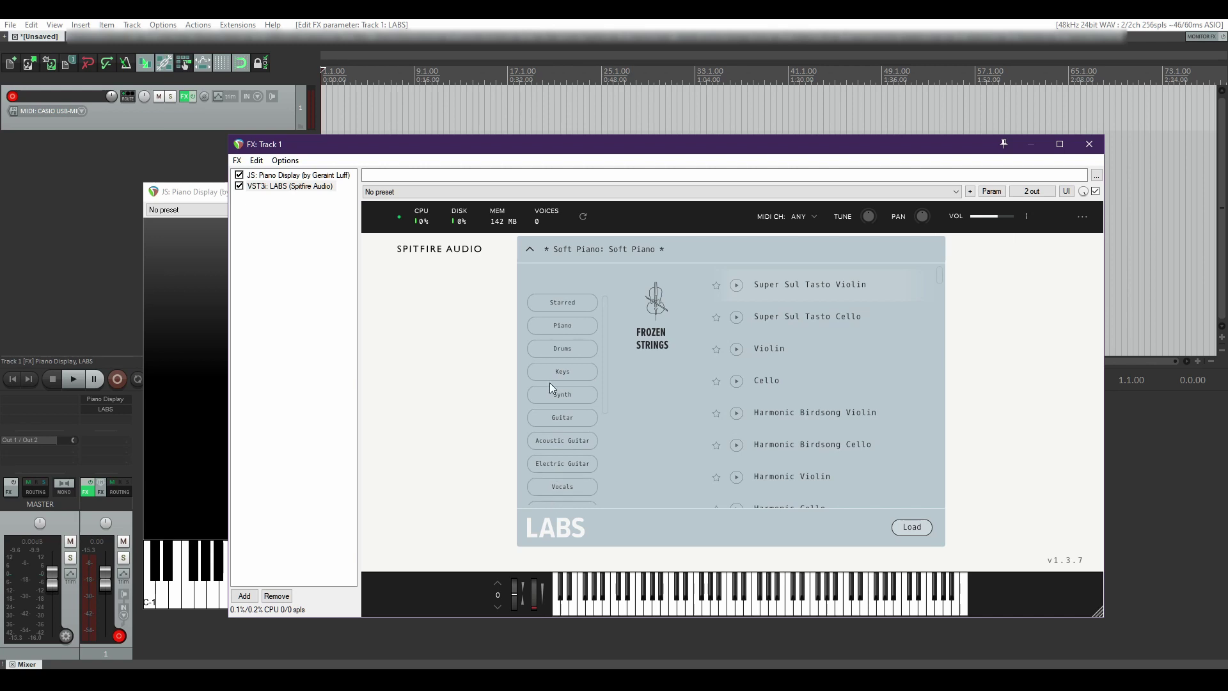
pyautogui.scroll(-4, 559, 355)
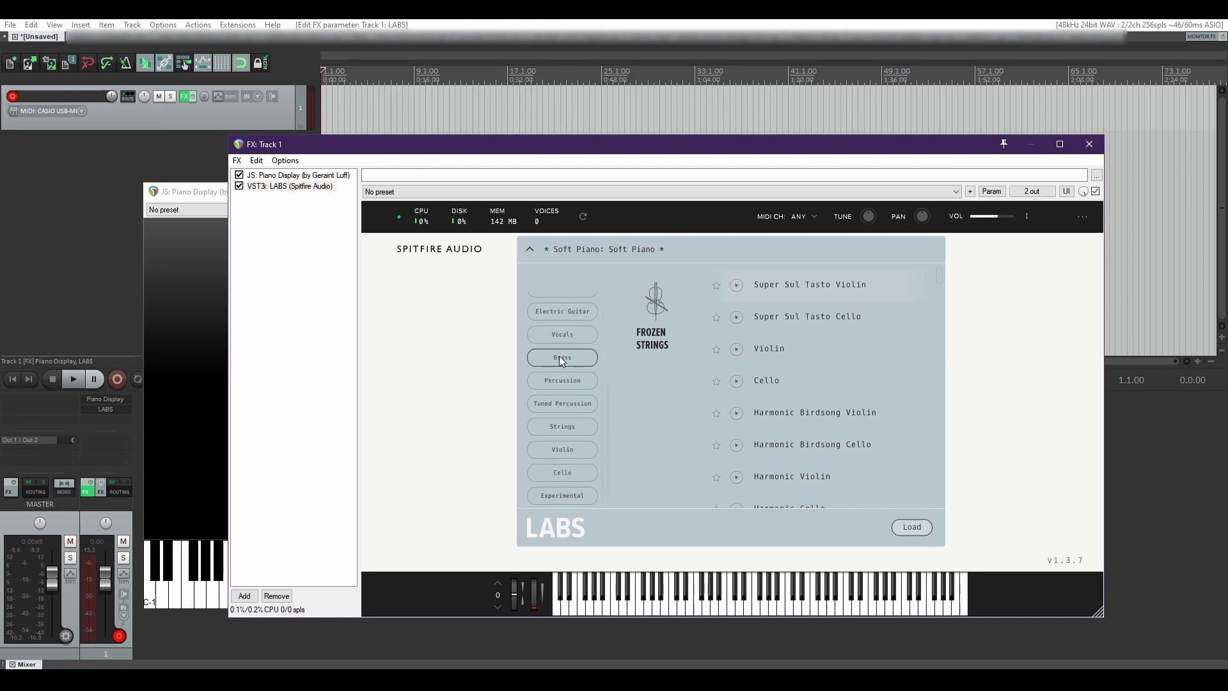
pyautogui.scroll(4, 559, 356)
pyautogui.scroll(-3, 723, 332)
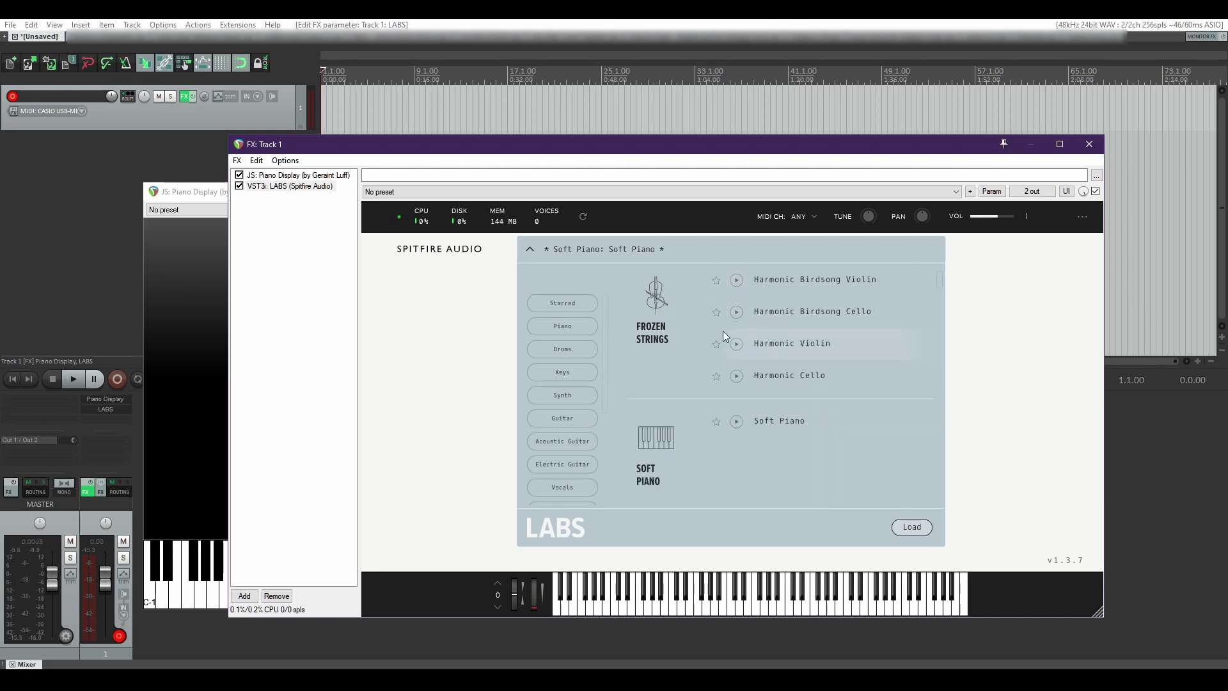
pyautogui.scroll(-2, 601, 342)
pyautogui.scroll(-3, 602, 359)
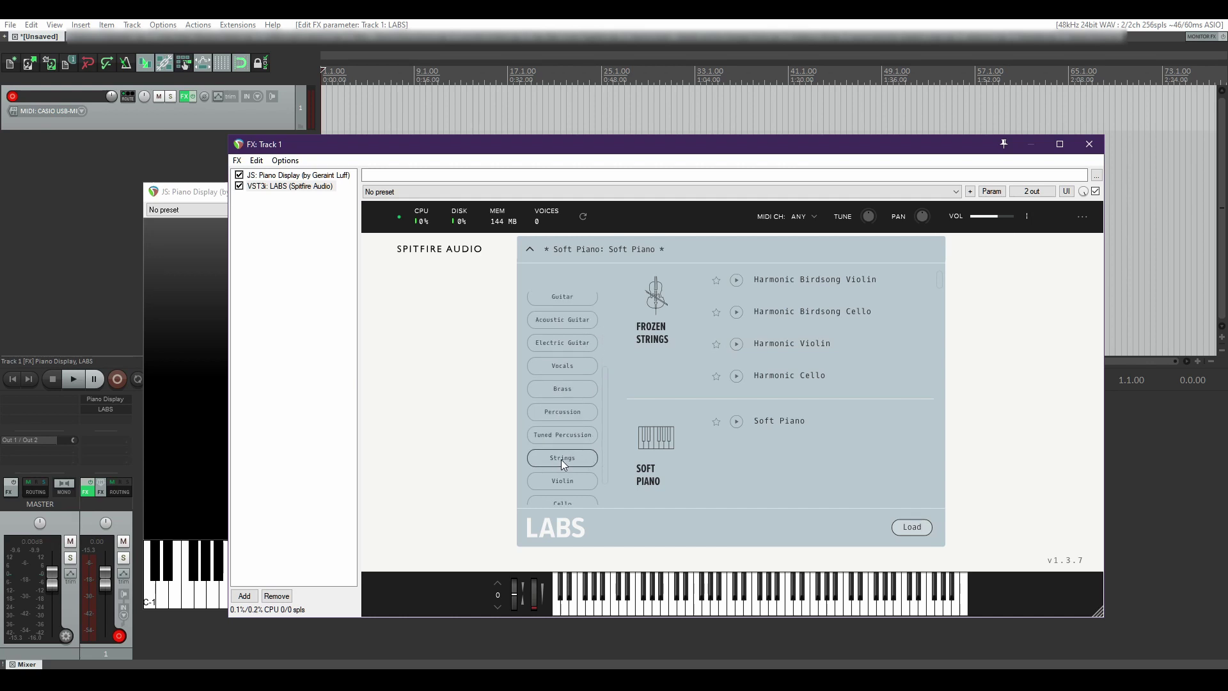
pyautogui.click(561, 459)
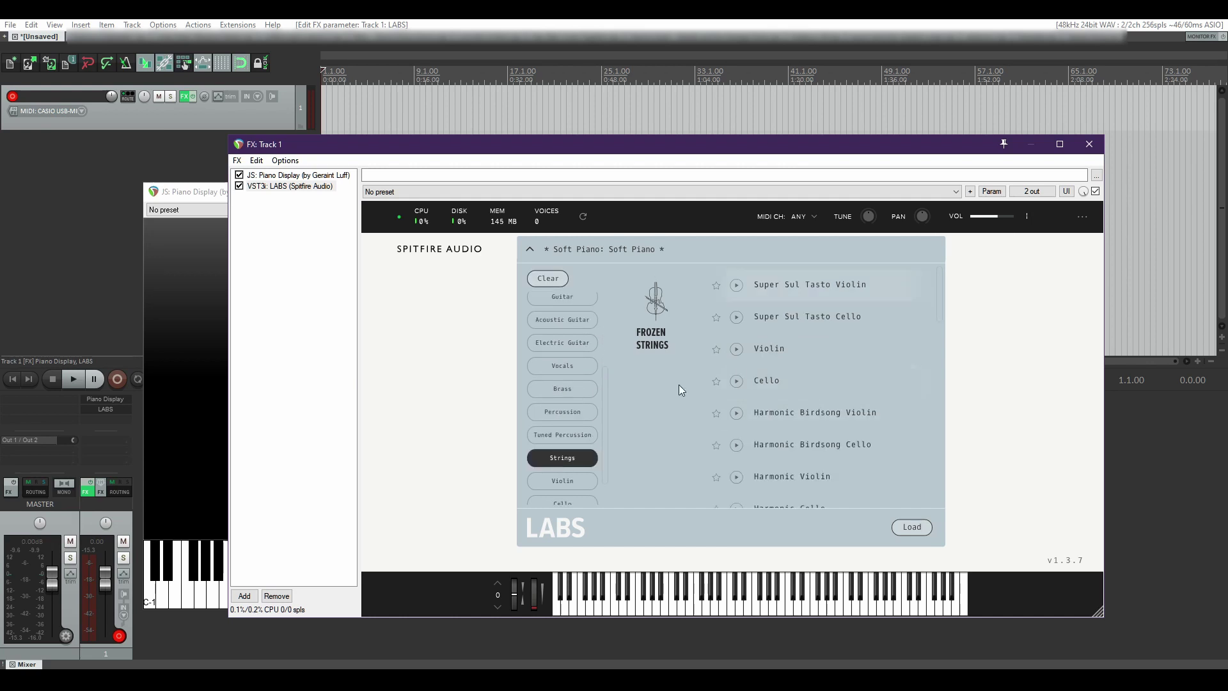
pyautogui.scroll(-4, 678, 385)
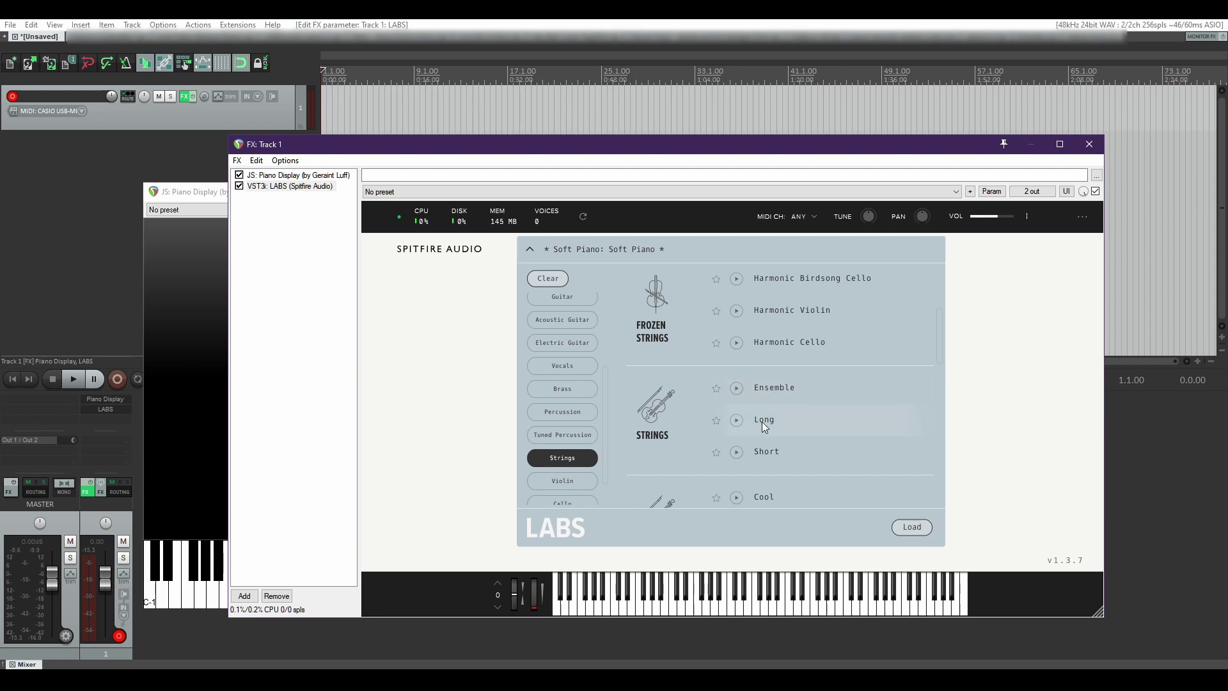
pyautogui.click(759, 387)
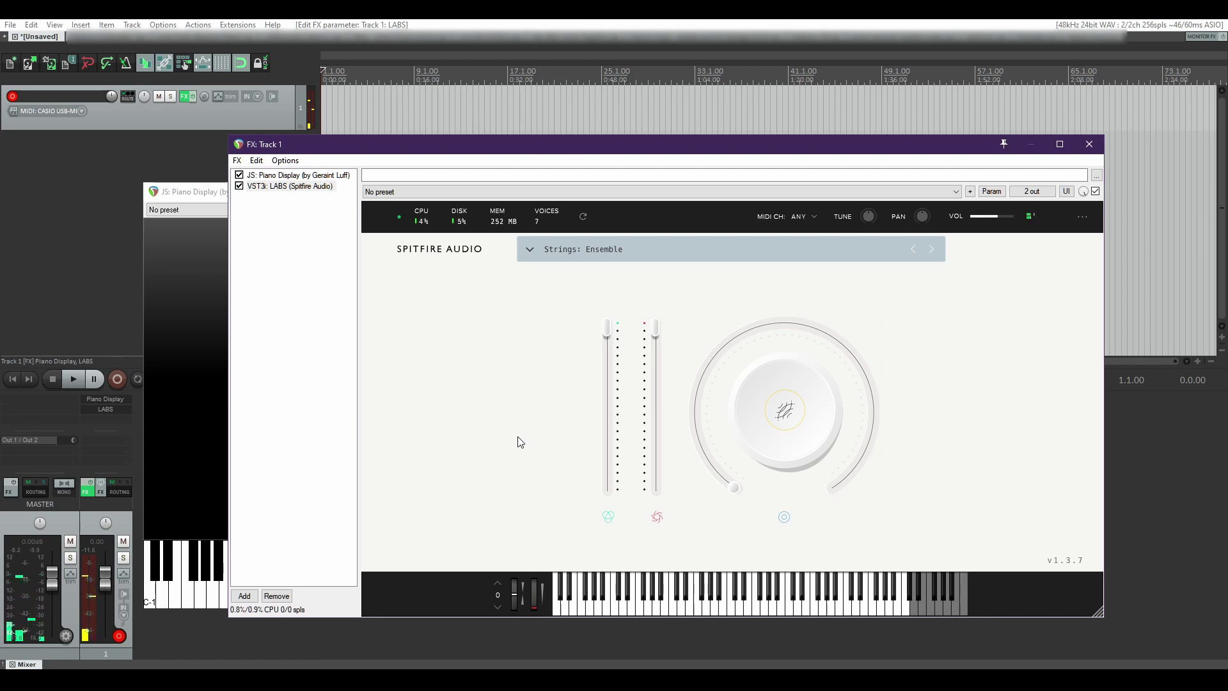
# Lower the LABS slider with the green icon to about halfway for the Strings Ensemble sound
pyautogui.moveTo(606, 335)
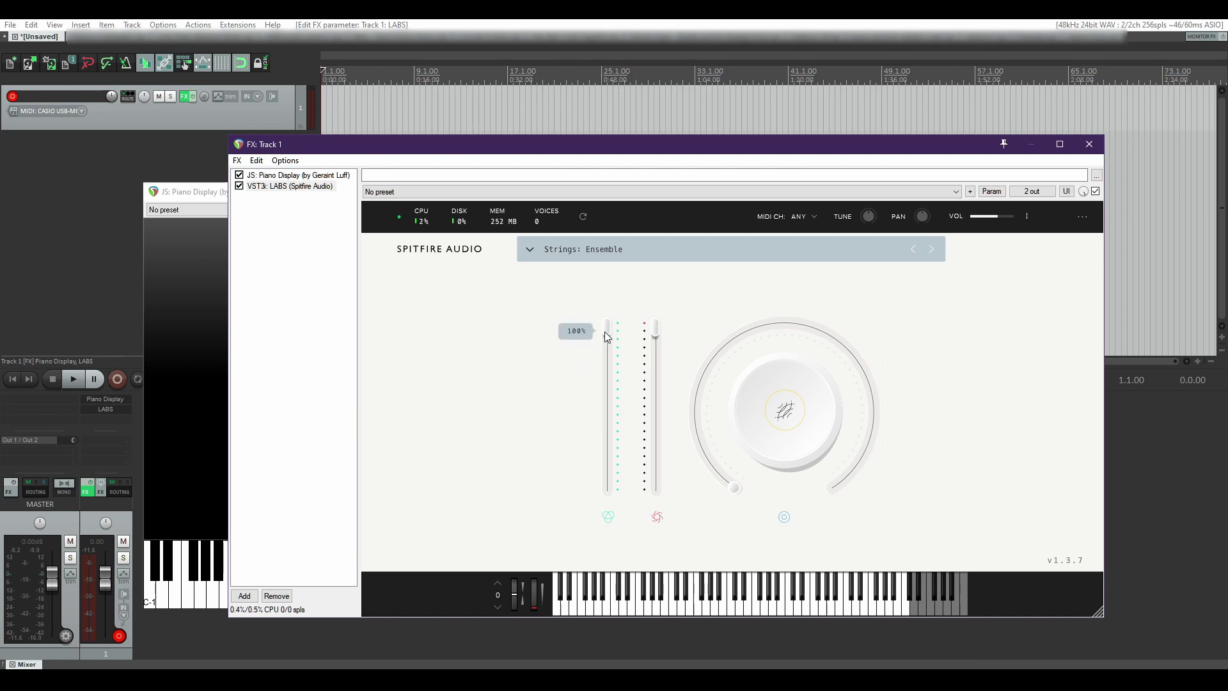
pyautogui.moveTo(606, 329); pyautogui.dragTo(606, 414)
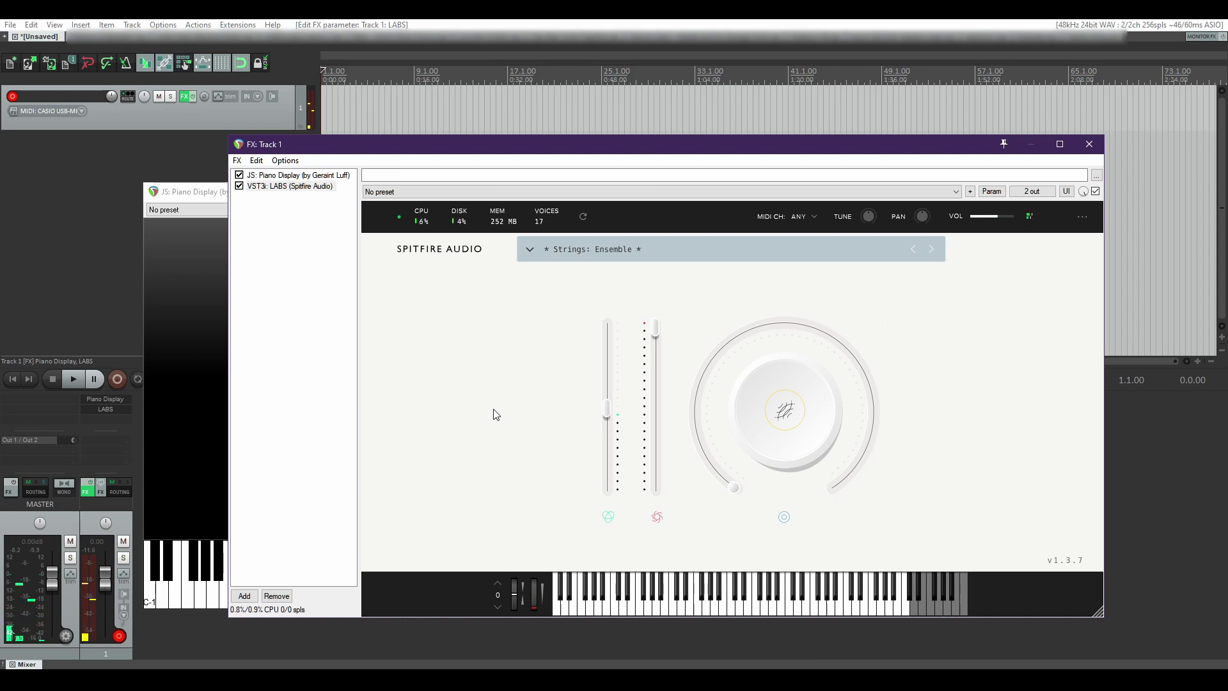
# Set the green-icon slider to maximum and the red-icon slider to about halfway, and view the green slider's MIDI CC options
pyautogui.moveTo(607, 412); pyautogui.dragTo(654, 412)
pyautogui.rightClick(607, 331)
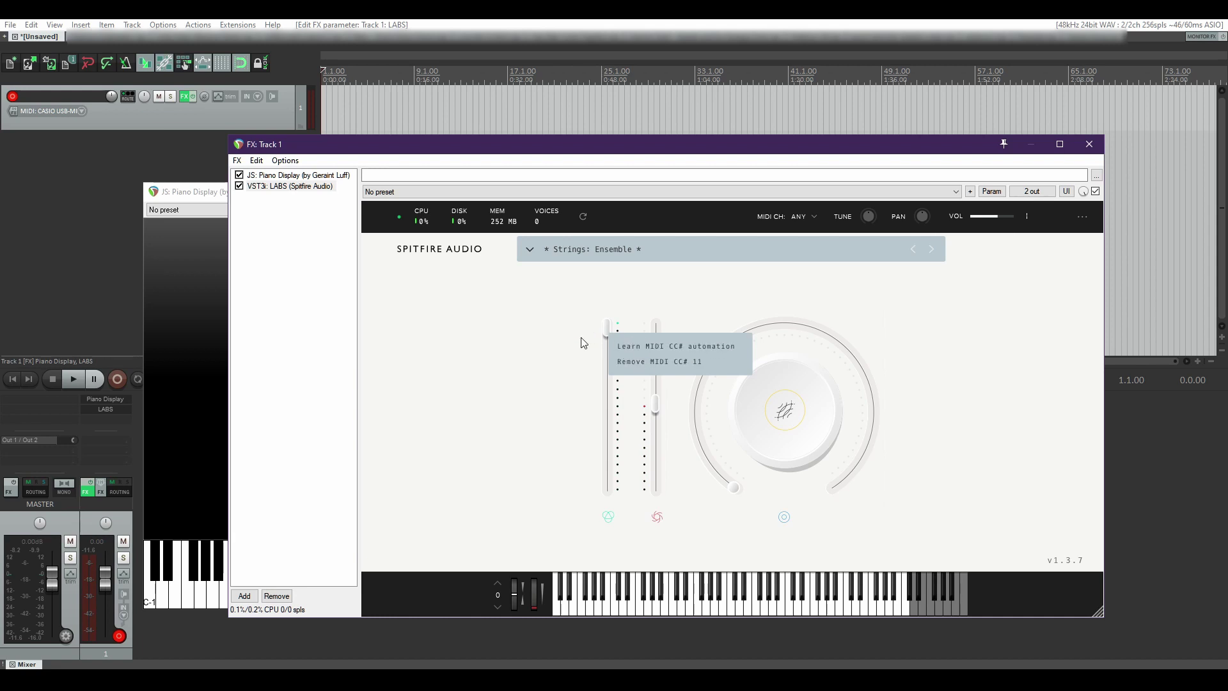
pyautogui.click(565, 345)
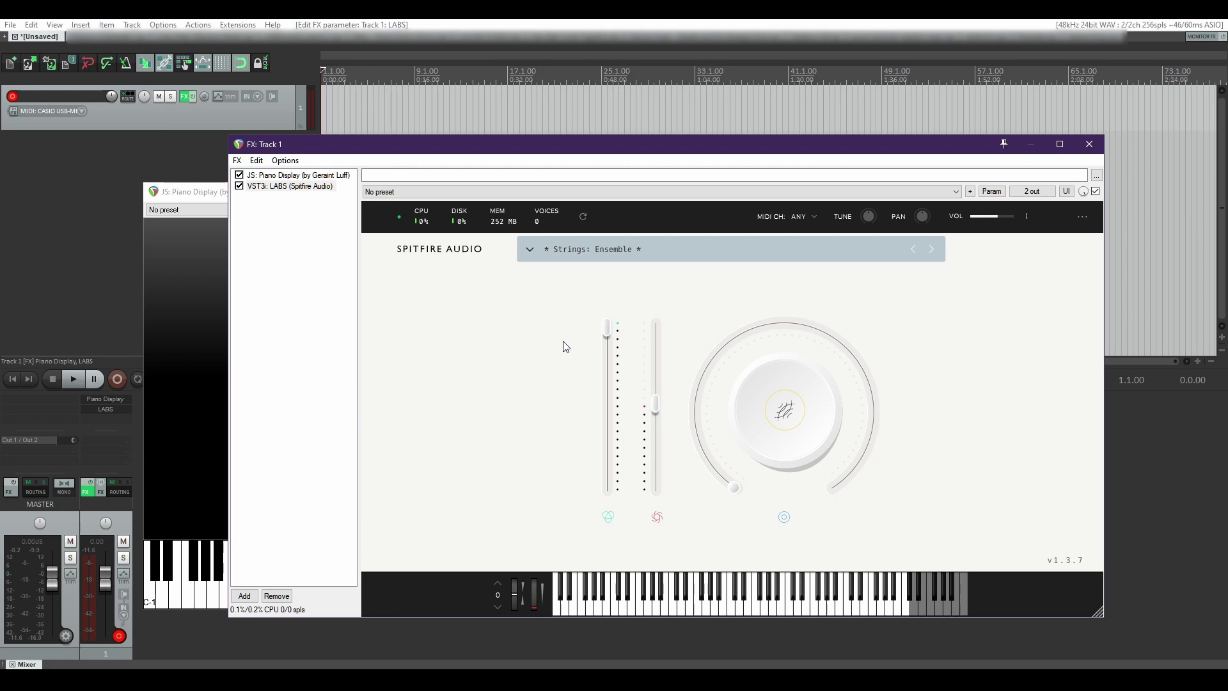
# Sweep the red-icon slider from its minimum through about 27% and 58% up to its maximum
pyautogui.moveTo(662, 413)
pyautogui.moveTo(654, 409); pyautogui.dragTo(662, 512)
pyautogui.moveTo(656, 492); pyautogui.dragTo(655, 448)
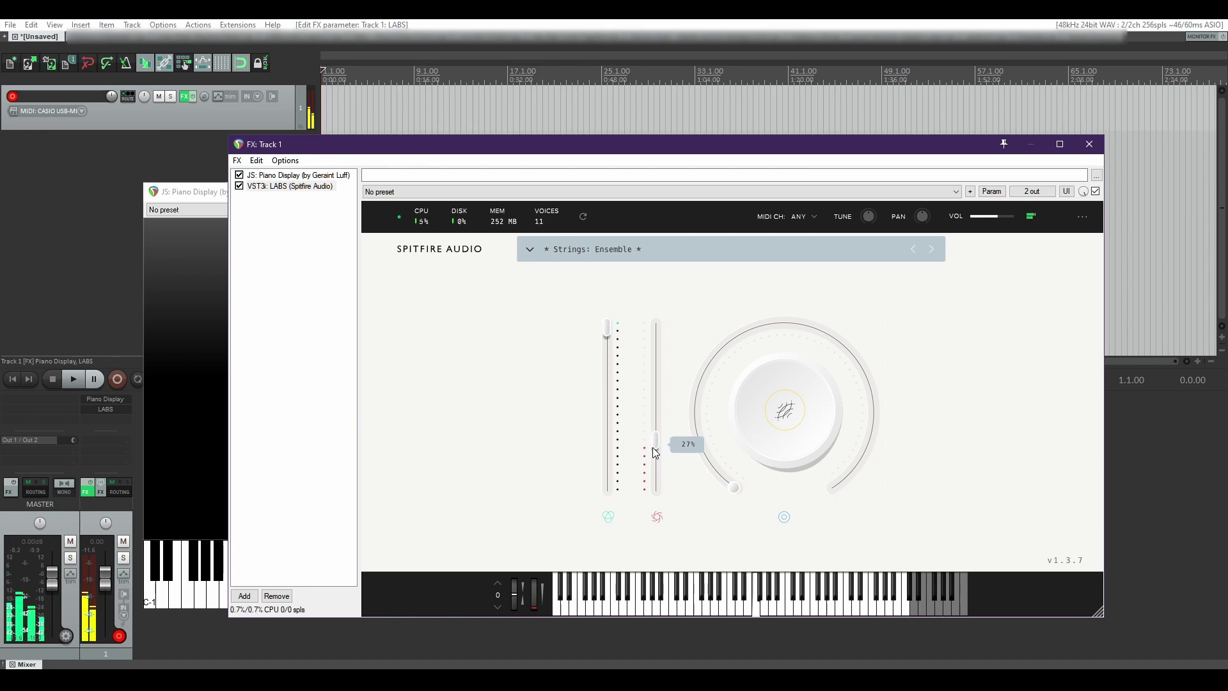
pyautogui.moveTo(655, 446); pyautogui.dragTo(660, 395)
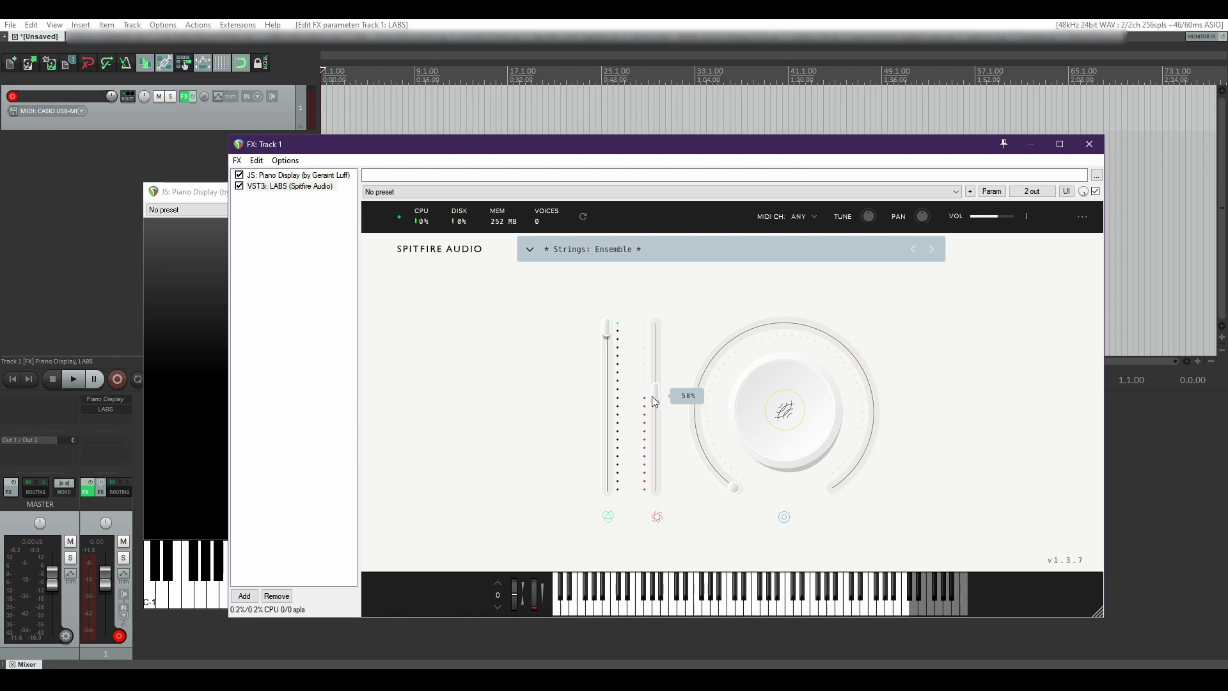
pyautogui.moveTo(654, 396); pyautogui.dragTo(660, 326)
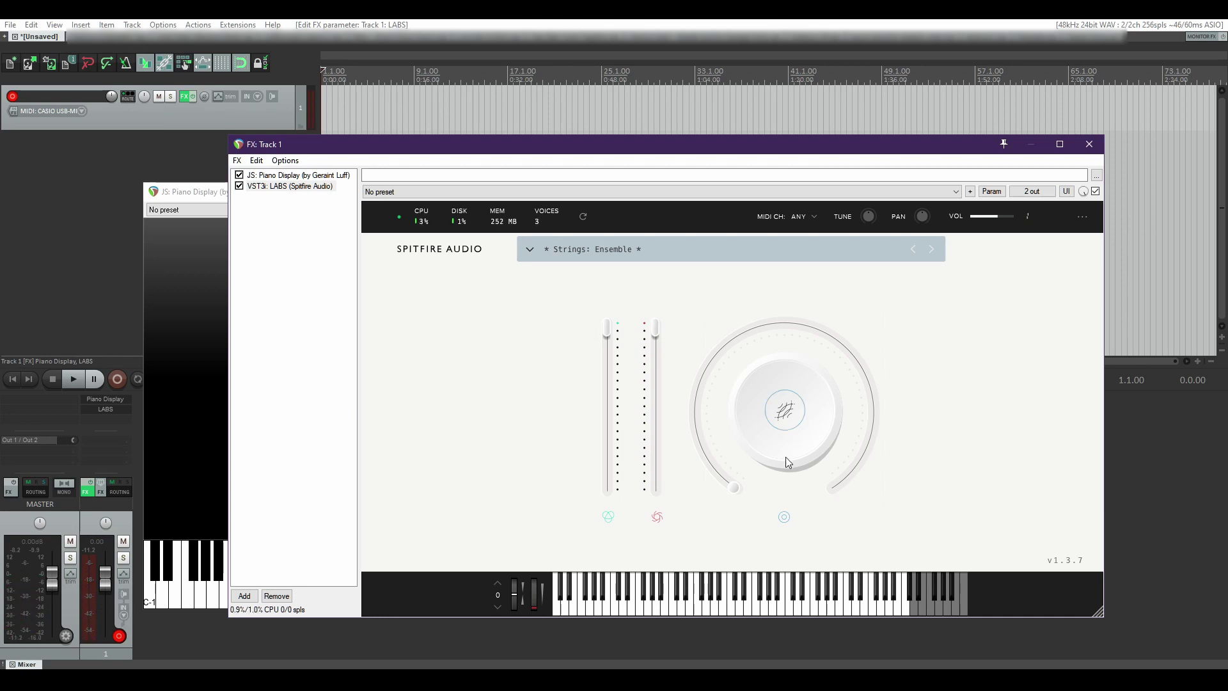
# Assign the large LABS knob to Reverb and raise it to about halfway for the Strings Ensemble sound
pyautogui.moveTo(787, 419)
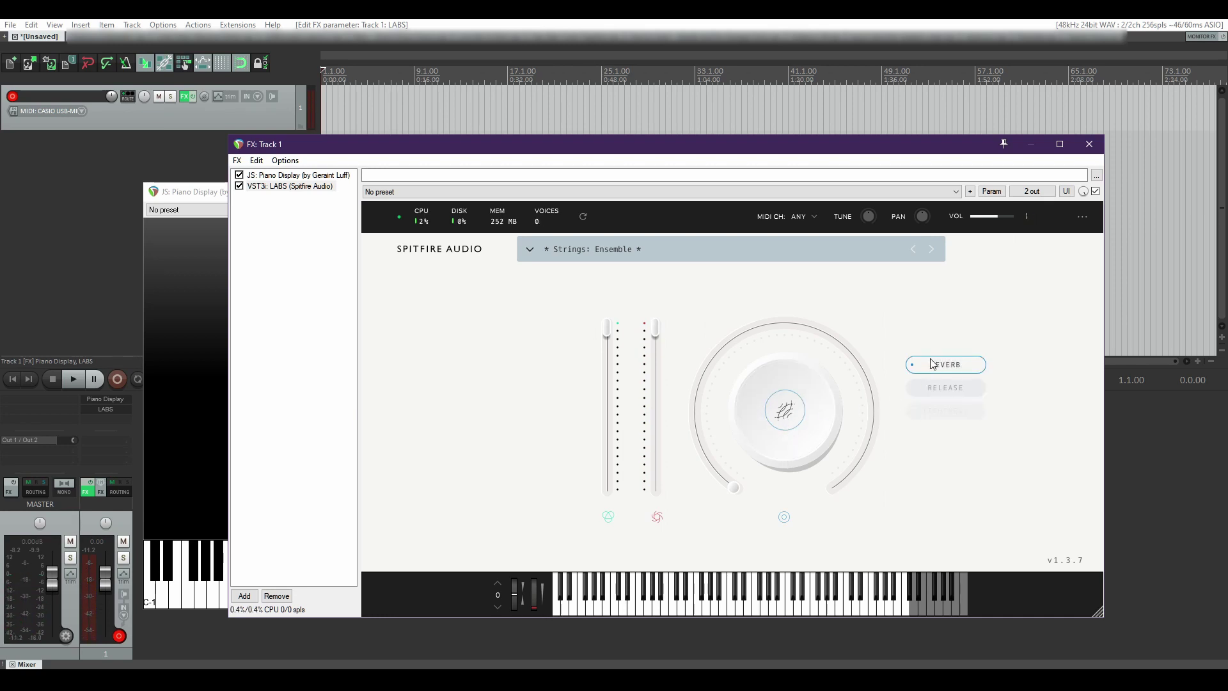
pyautogui.click(957, 387)
pyautogui.click(943, 367)
pyautogui.moveTo(735, 489); pyautogui.dragTo(782, 98)
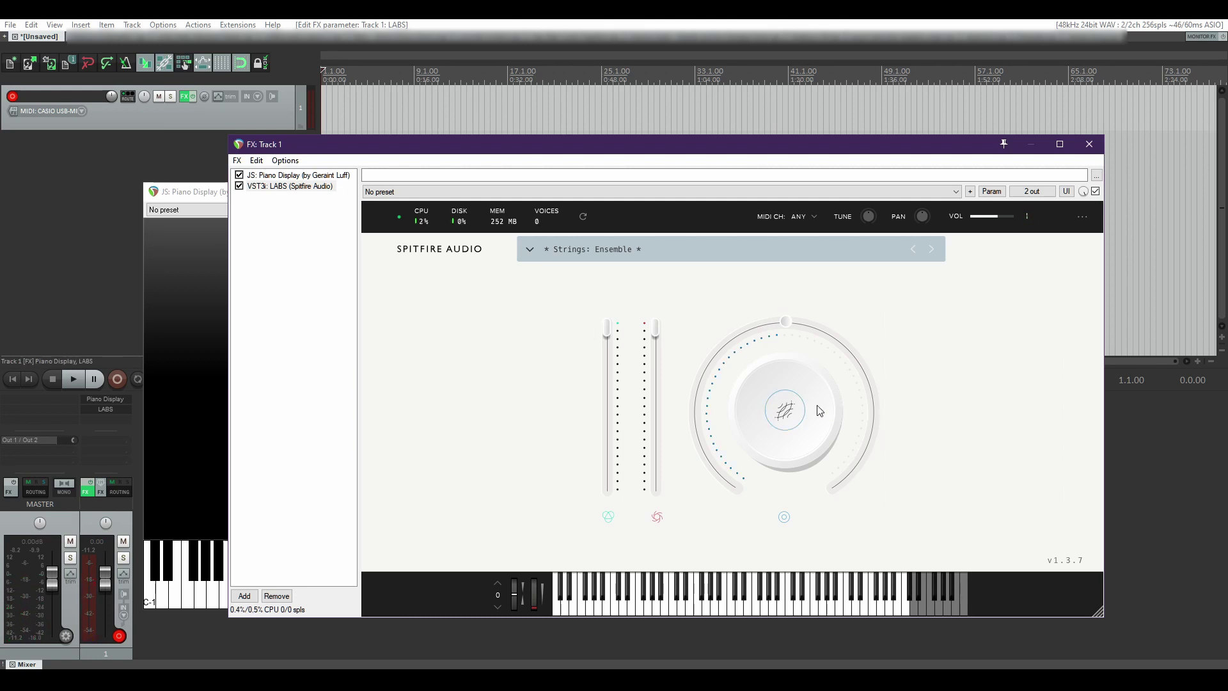
# Switch the large knob to Release, sweep it up towards maximum, and lower it to about a quarter
pyautogui.moveTo(880, 409)
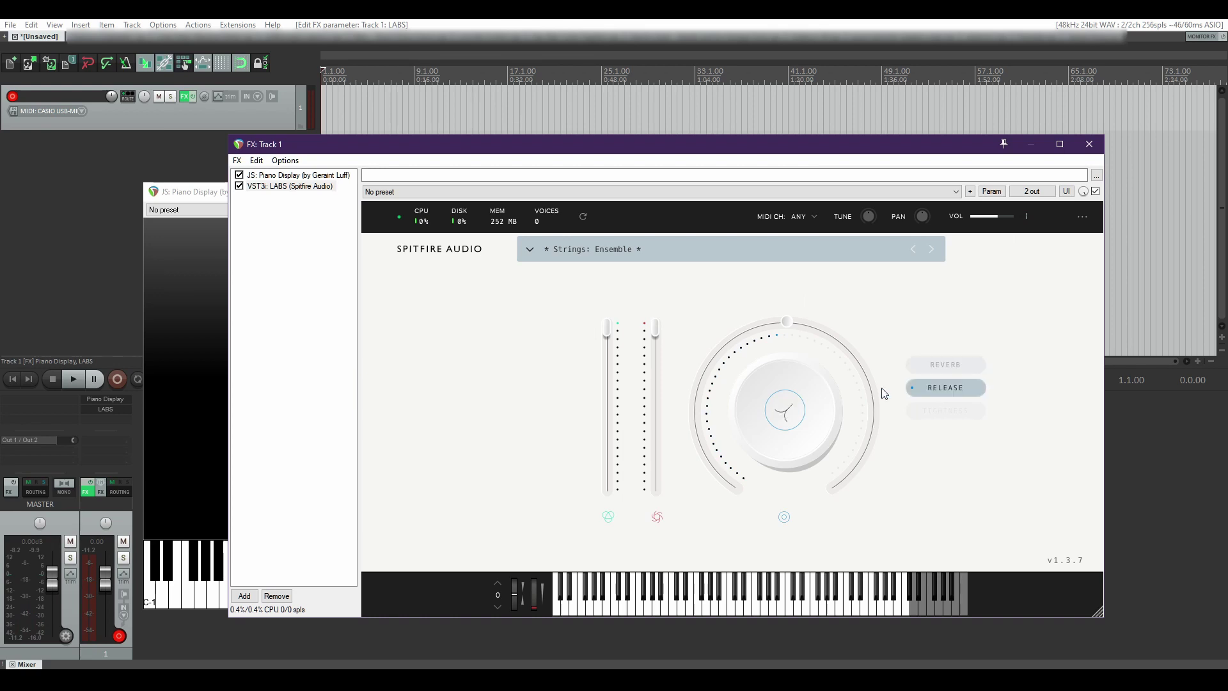
pyautogui.moveTo(790, 325)
pyautogui.moveTo(786, 326); pyautogui.dragTo(860, 386)
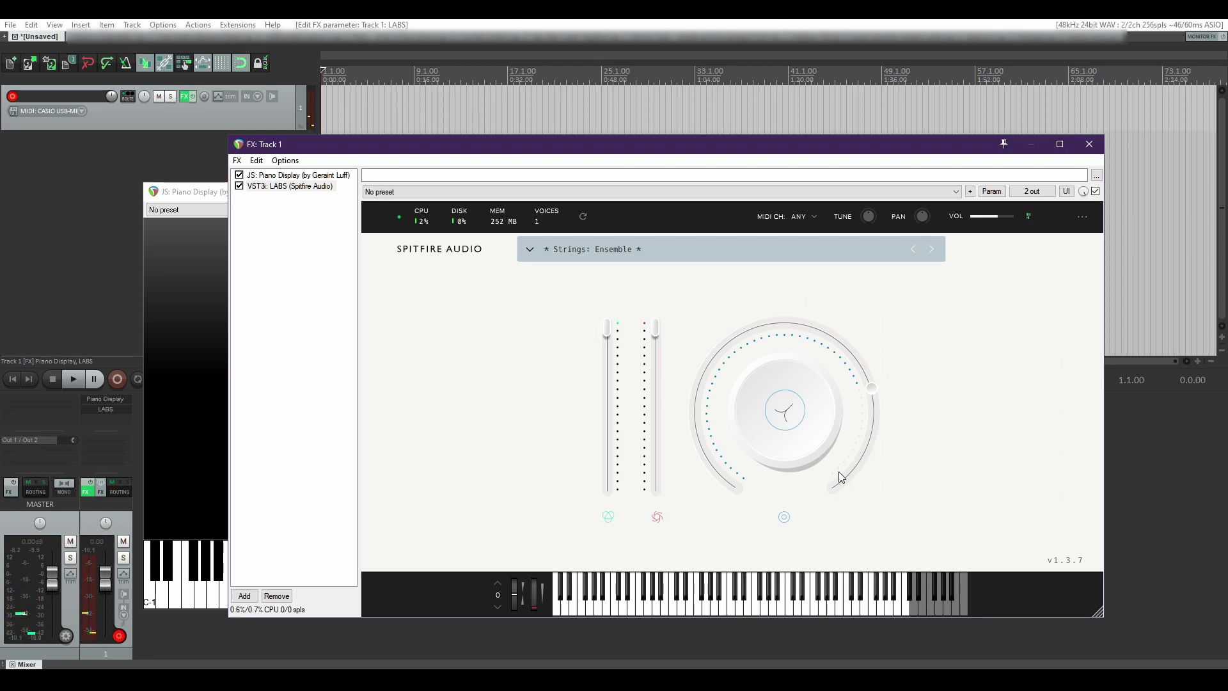
pyautogui.moveTo(873, 388); pyautogui.dragTo(835, 510)
pyautogui.moveTo(781, 466); pyautogui.dragTo(747, 390)
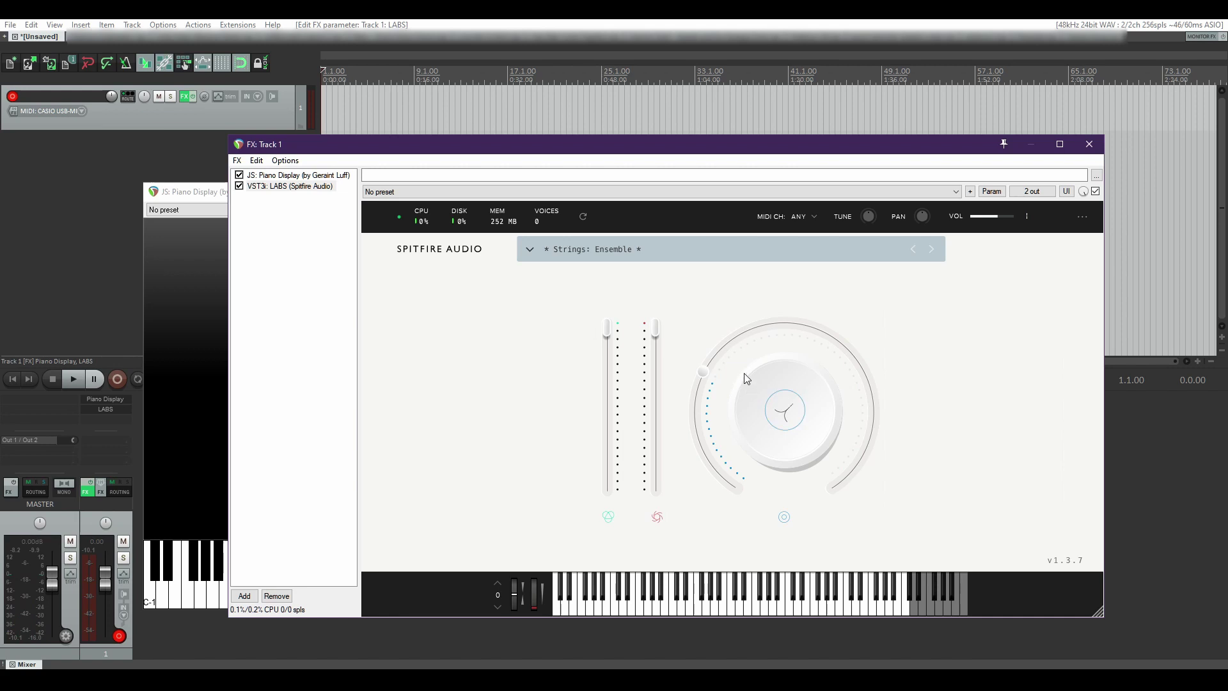
# Clear the Strings filter in the LABS preset browser and load 07 Pipe Piano from the Modular Pianos pack
pyautogui.click(529, 250)
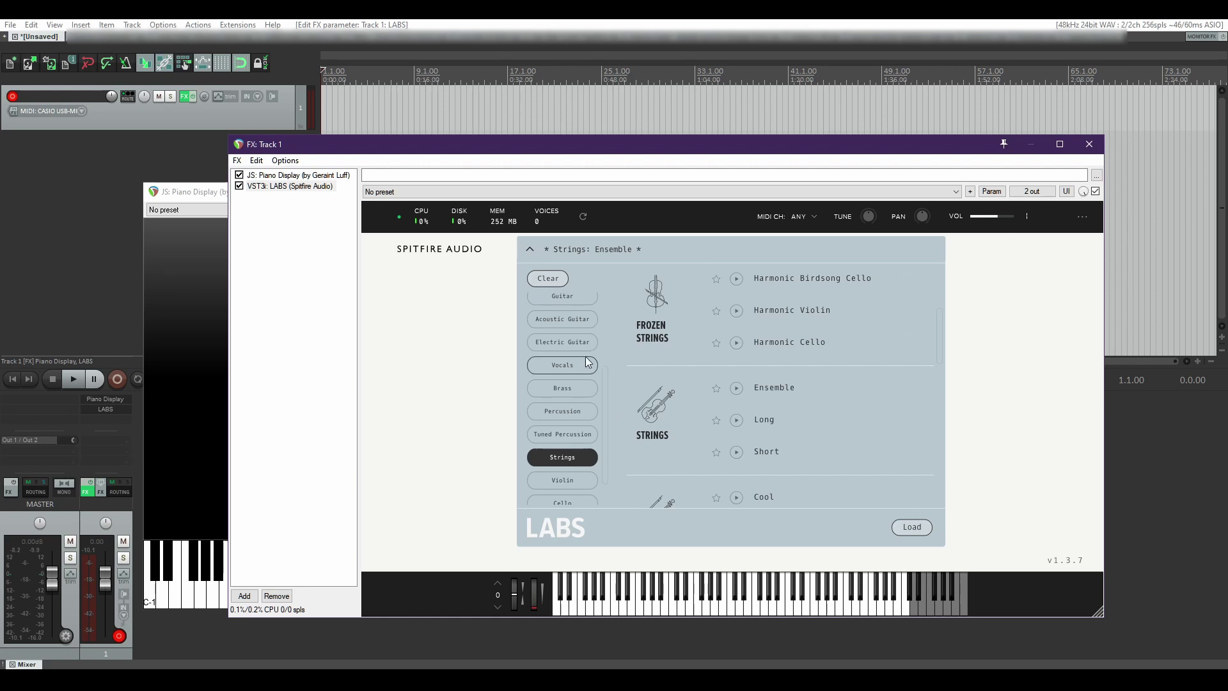
pyautogui.click(547, 279)
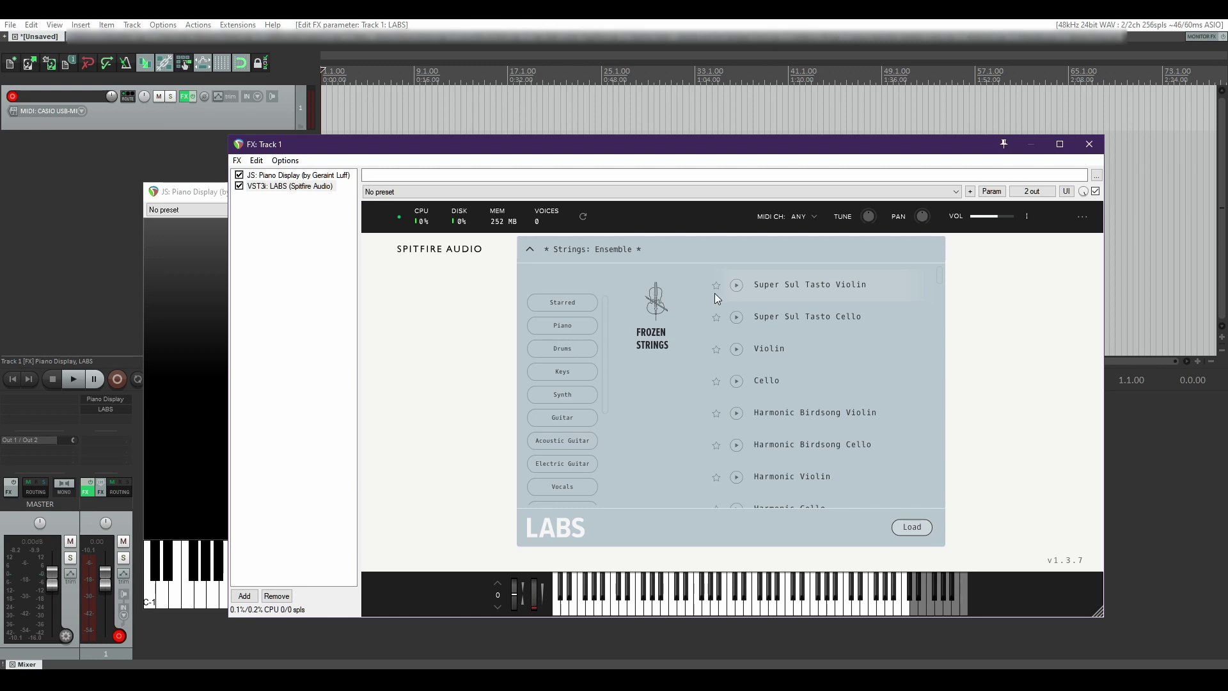
pyautogui.scroll(-3, 705, 321)
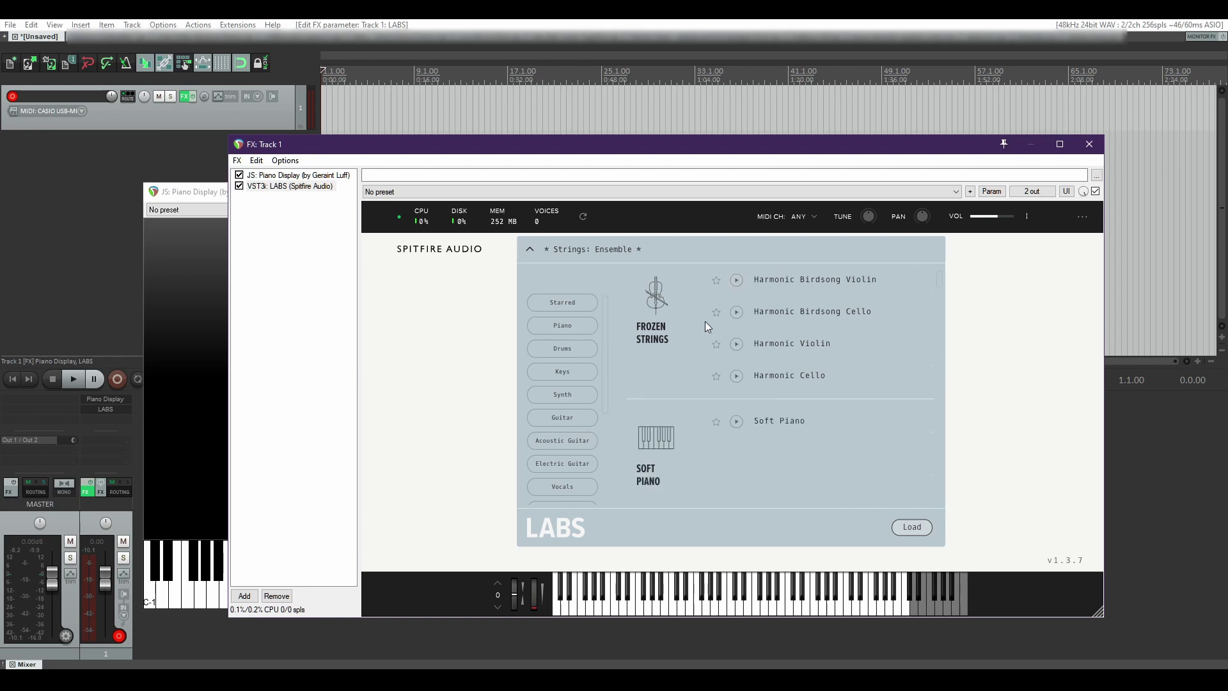
pyautogui.scroll(-1, 705, 321)
pyautogui.scroll(-3, 690, 309)
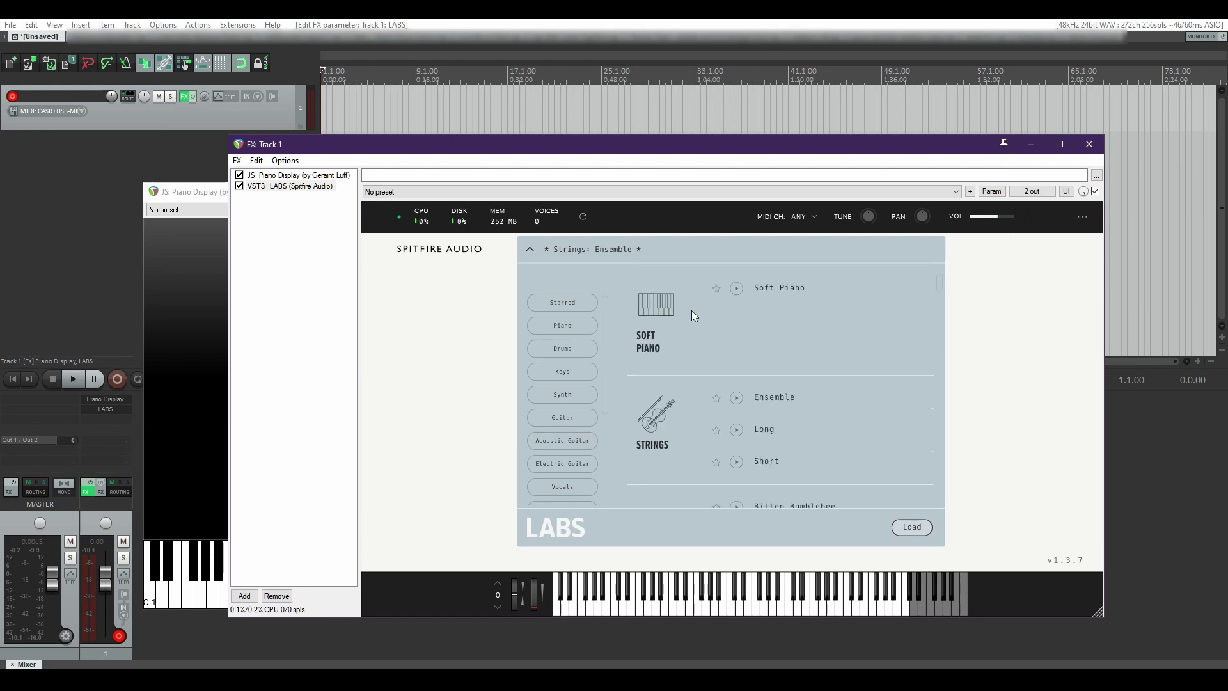
pyautogui.scroll(-6, 692, 316)
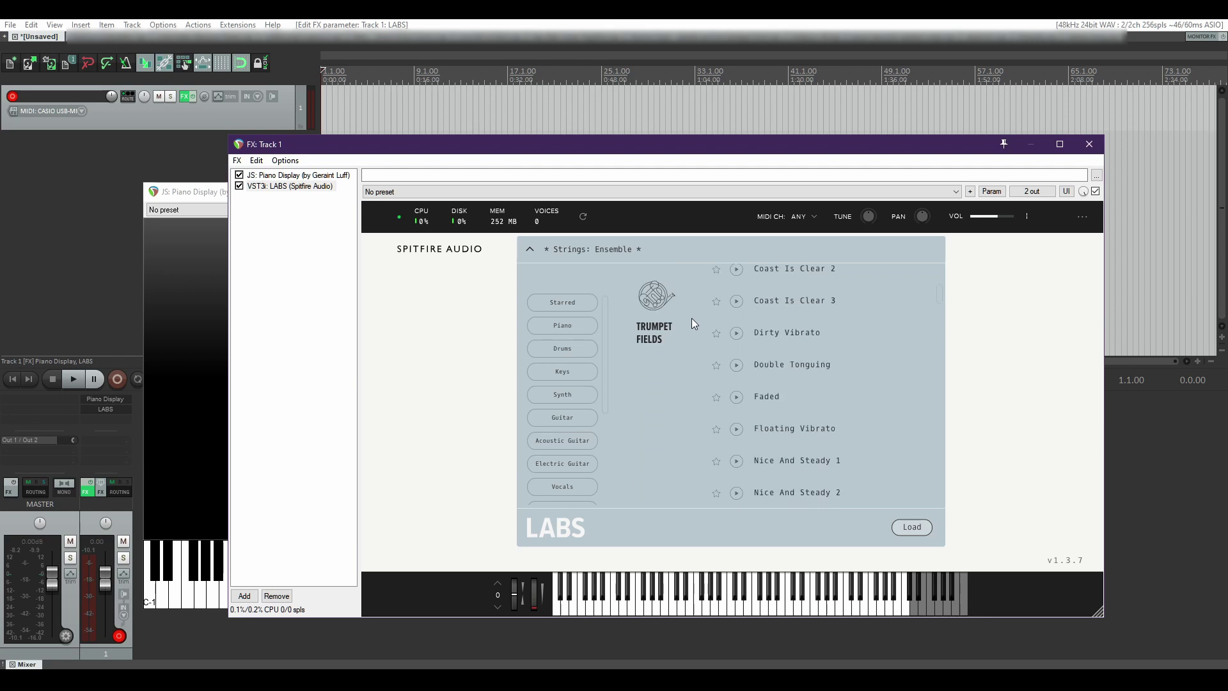
pyautogui.scroll(-8, 692, 317)
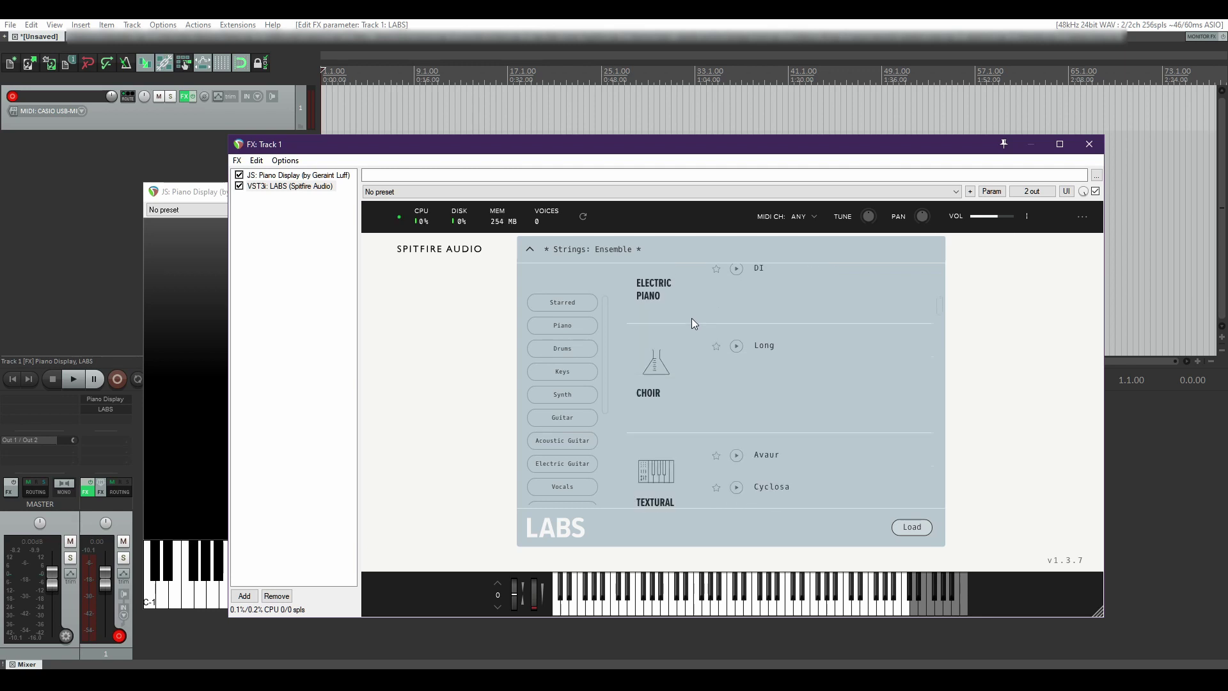
pyautogui.scroll(-6, 692, 317)
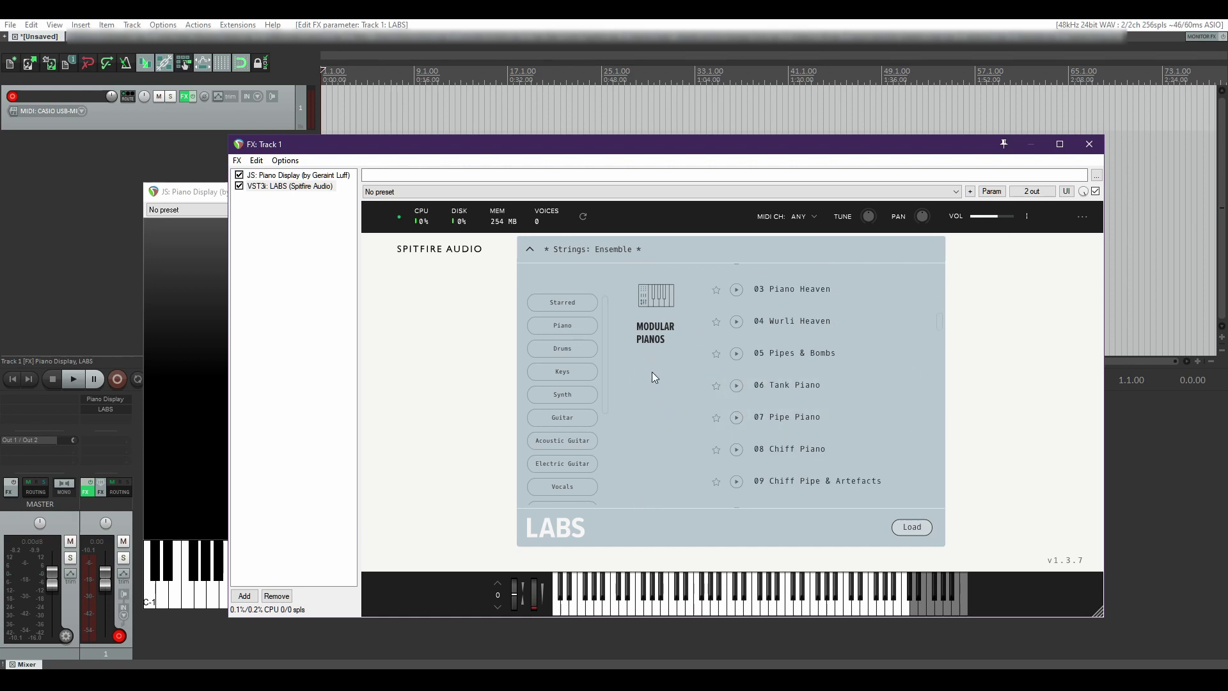
pyautogui.doubleClick(787, 417)
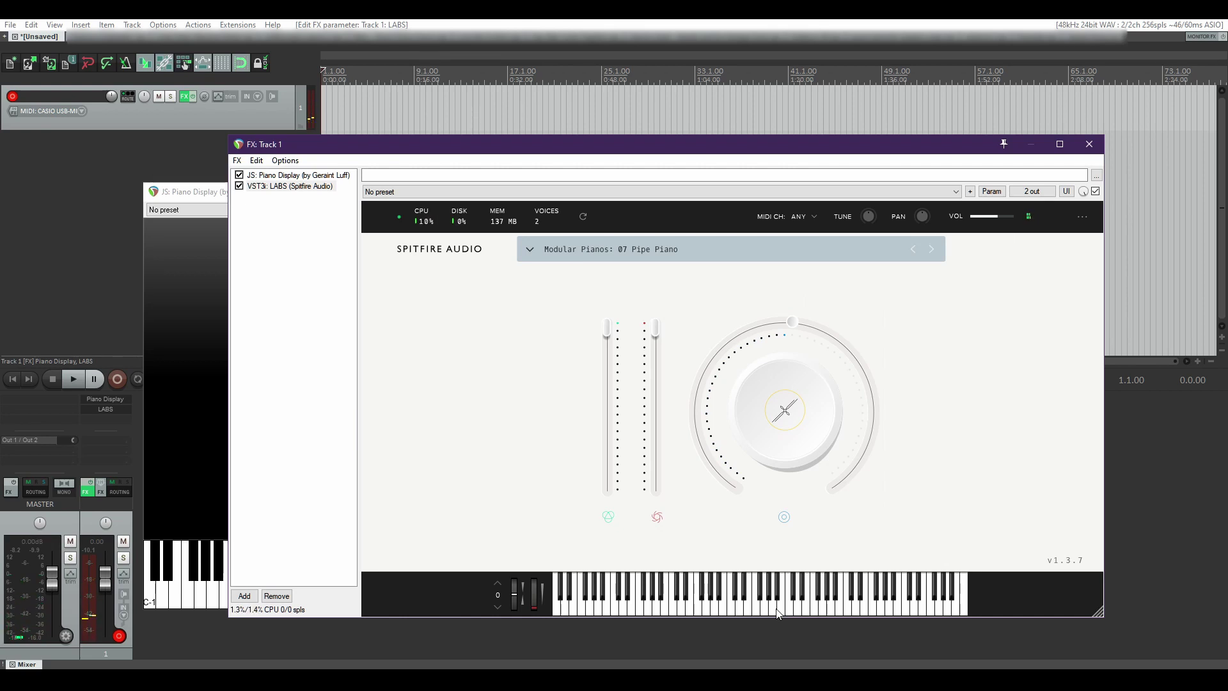
# Show the parameters available for Pipe Piano's large knob and switch it from Variation to Reverb
pyautogui.moveTo(742, 484)
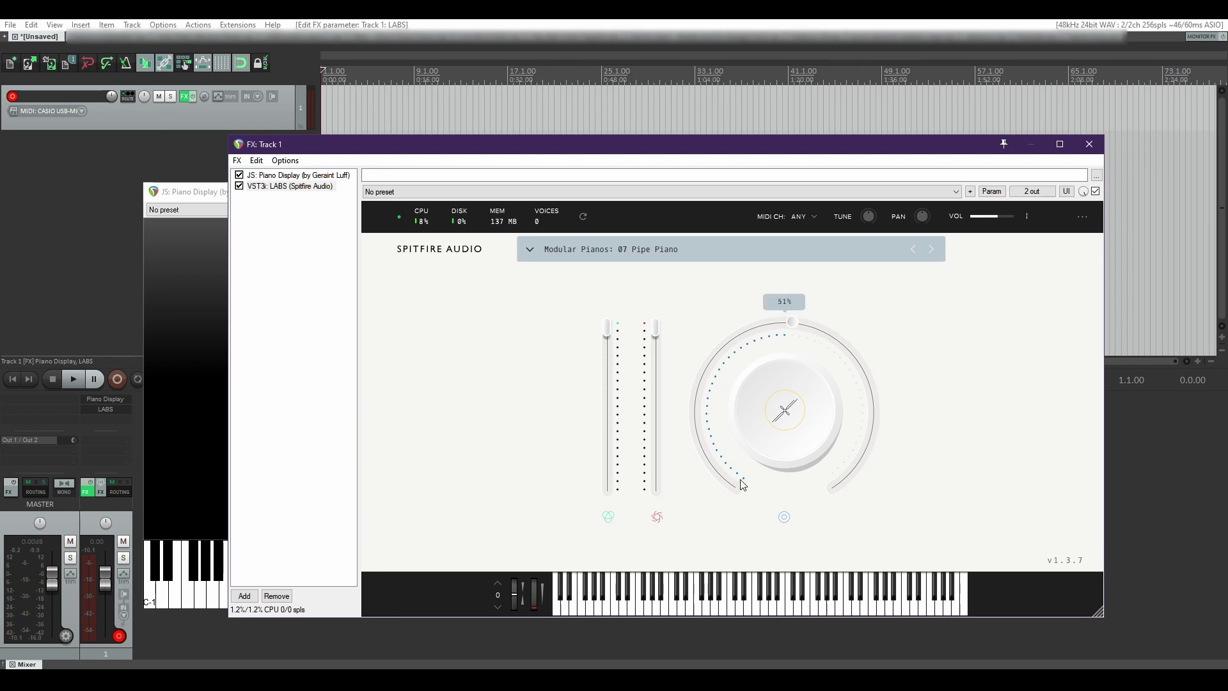
pyautogui.click(781, 415)
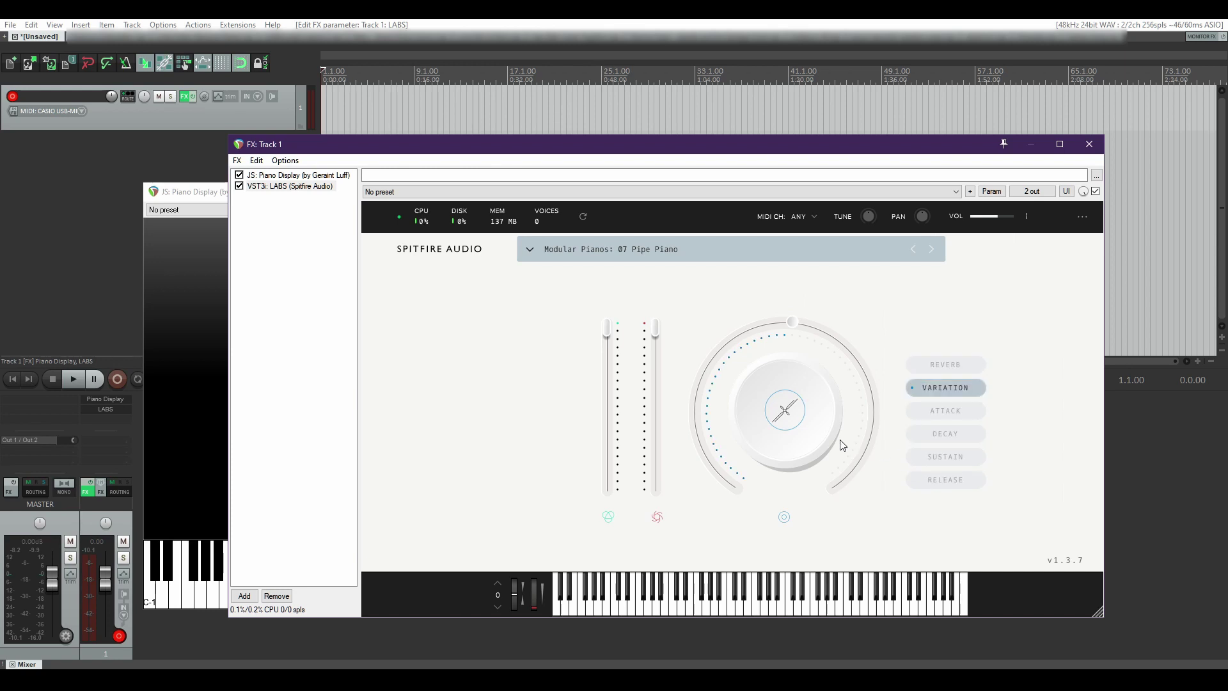
pyautogui.click(938, 370)
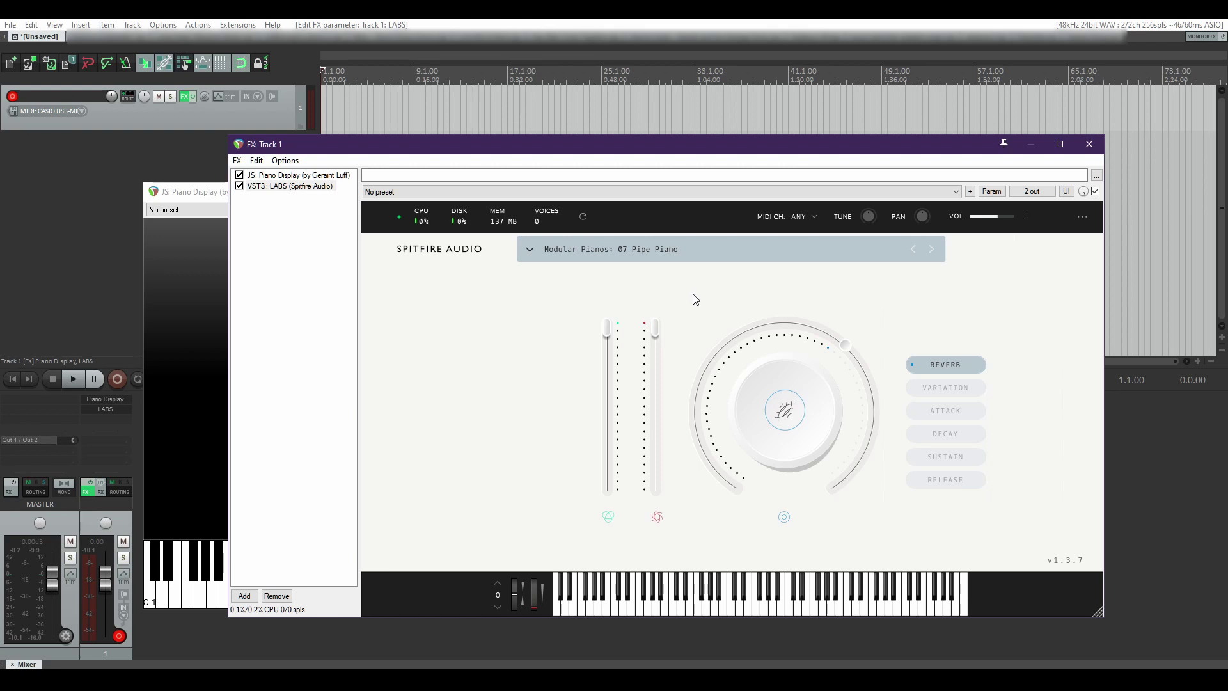
# Load the Hand Bells preset from the Hand Bells pack in LABS
pyautogui.click(530, 248)
pyautogui.scroll(-4, 778, 362)
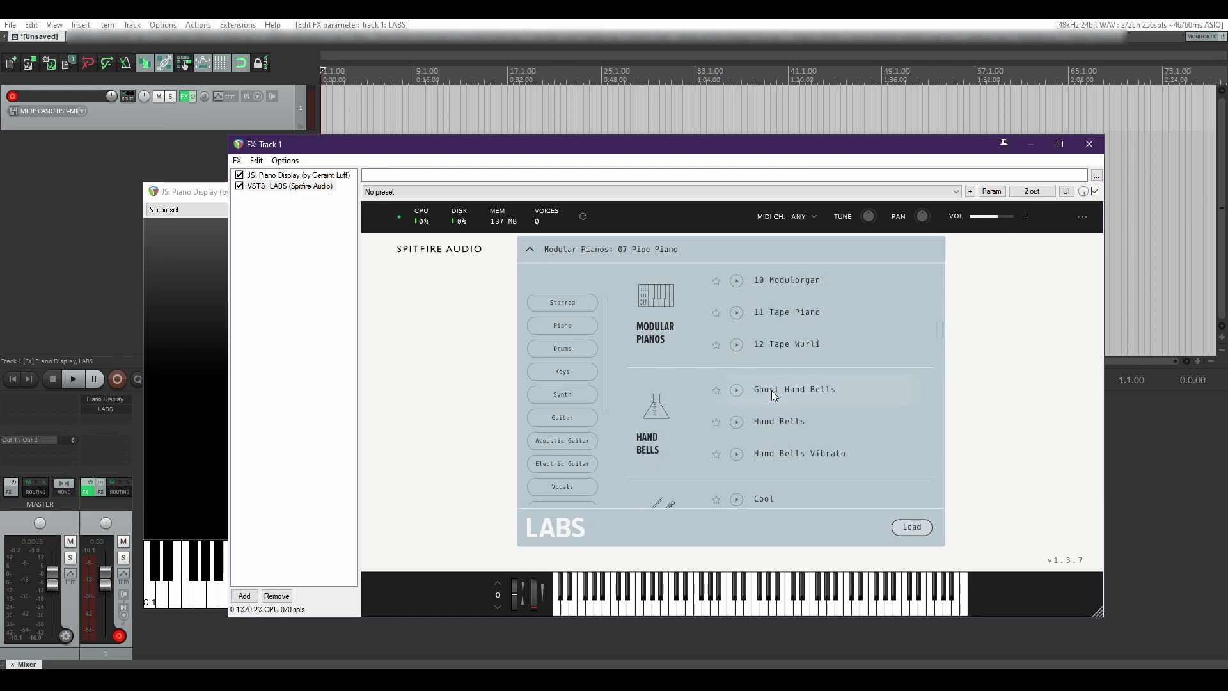
pyautogui.click(769, 422)
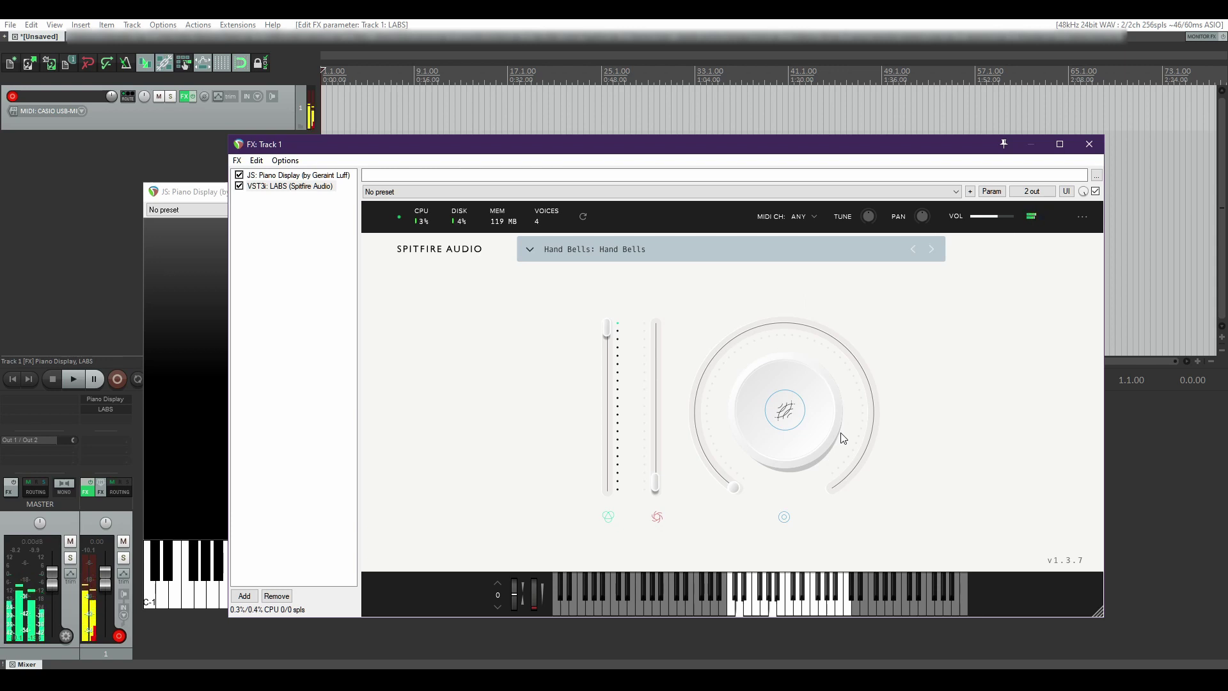
# Raise the Hand Bells reverb to about halfway and switch the large knob to Tightness
pyautogui.moveTo(791, 417)
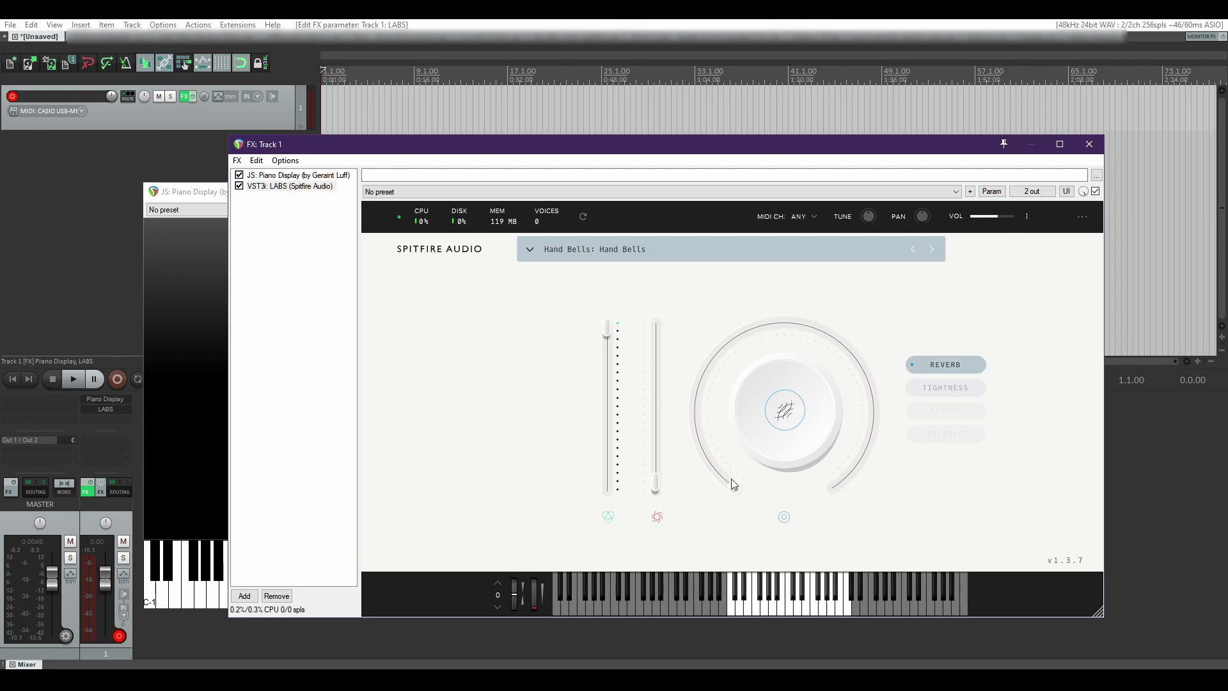
pyautogui.moveTo(731, 480); pyautogui.dragTo(758, 255)
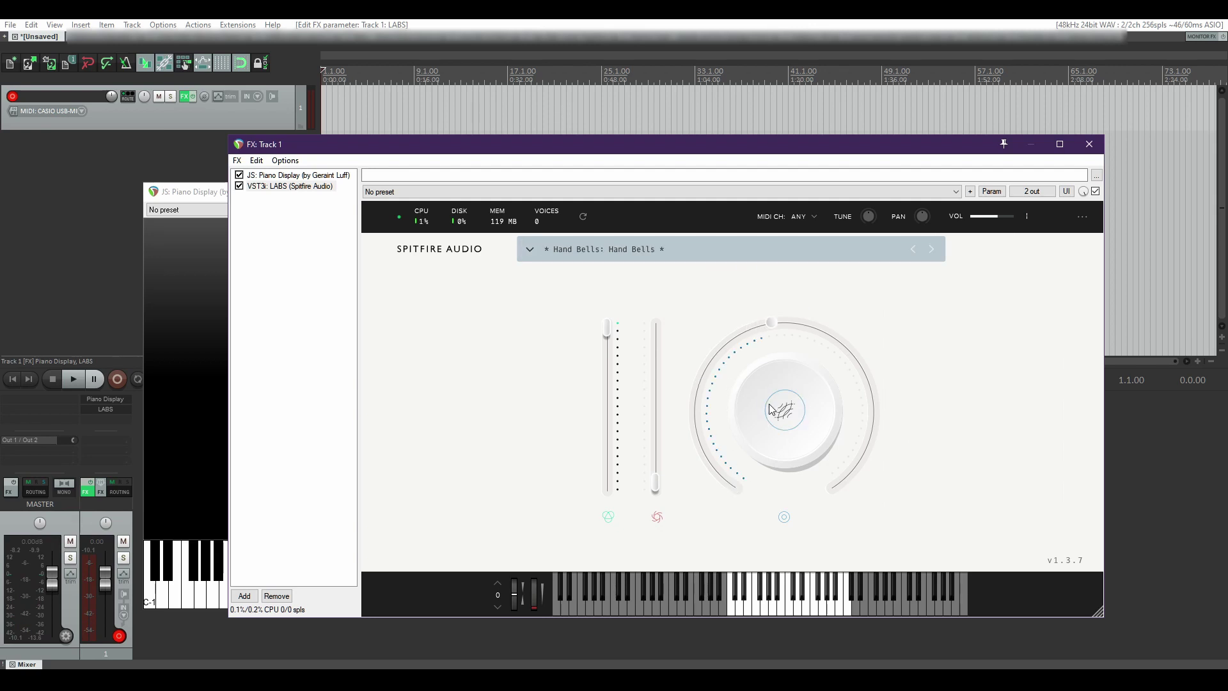
pyautogui.click(943, 389)
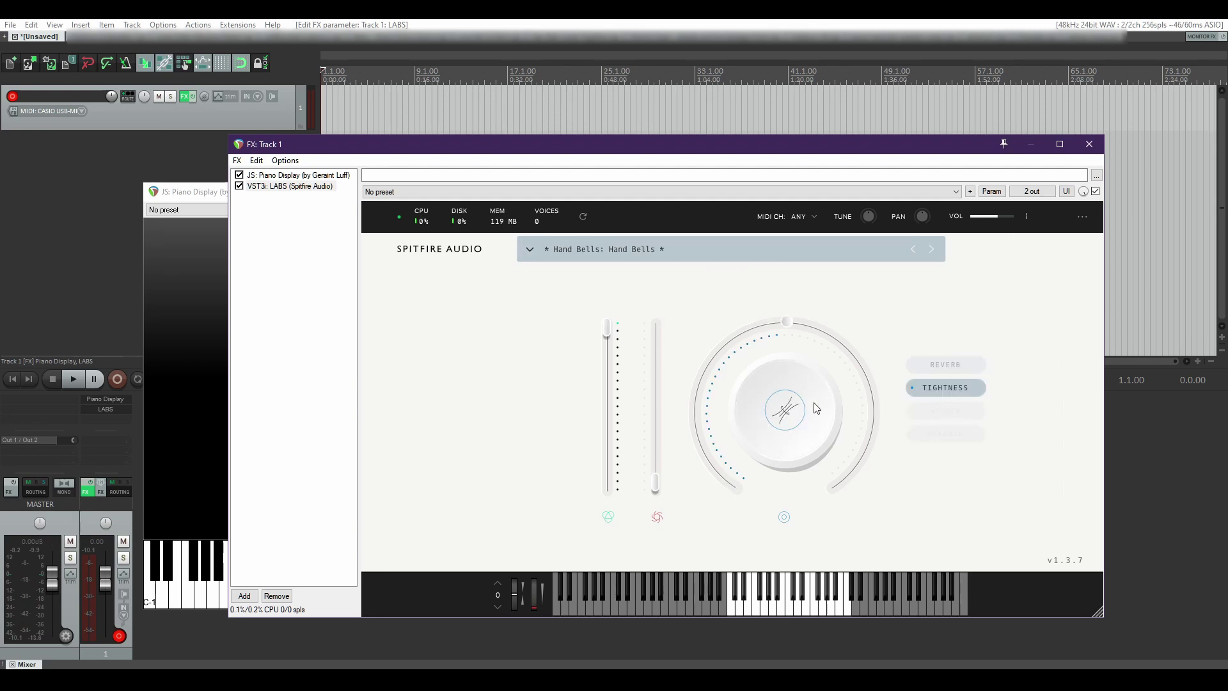
pyautogui.moveTo(788, 322)
# Browse the LABS preset list from the Hand Bells pack down to the Mandolin and Opia packs
pyautogui.click(530, 249)
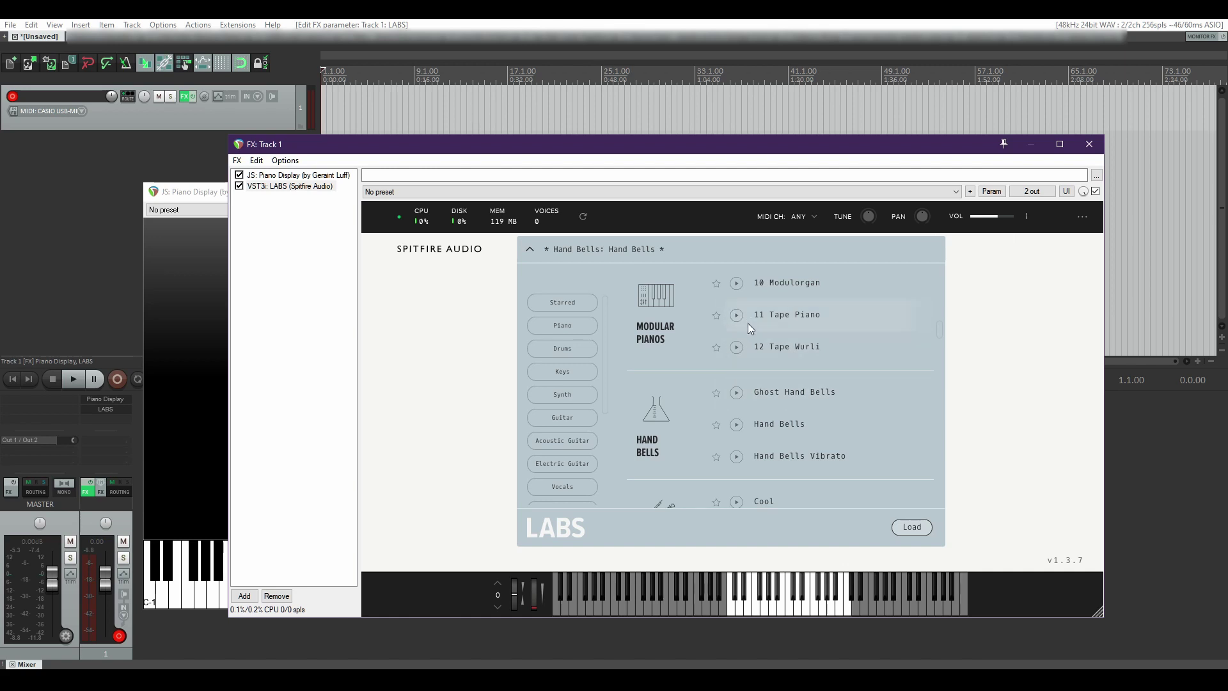
pyautogui.scroll(-15, 793, 336)
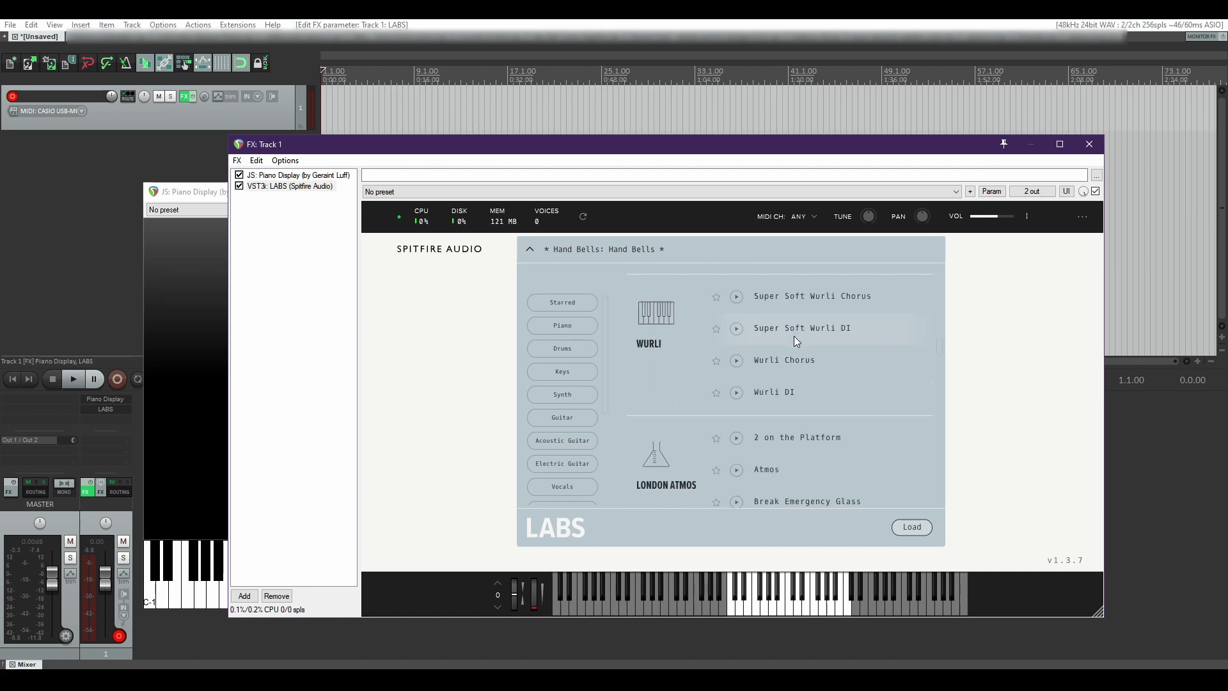
pyautogui.scroll(-15, 793, 336)
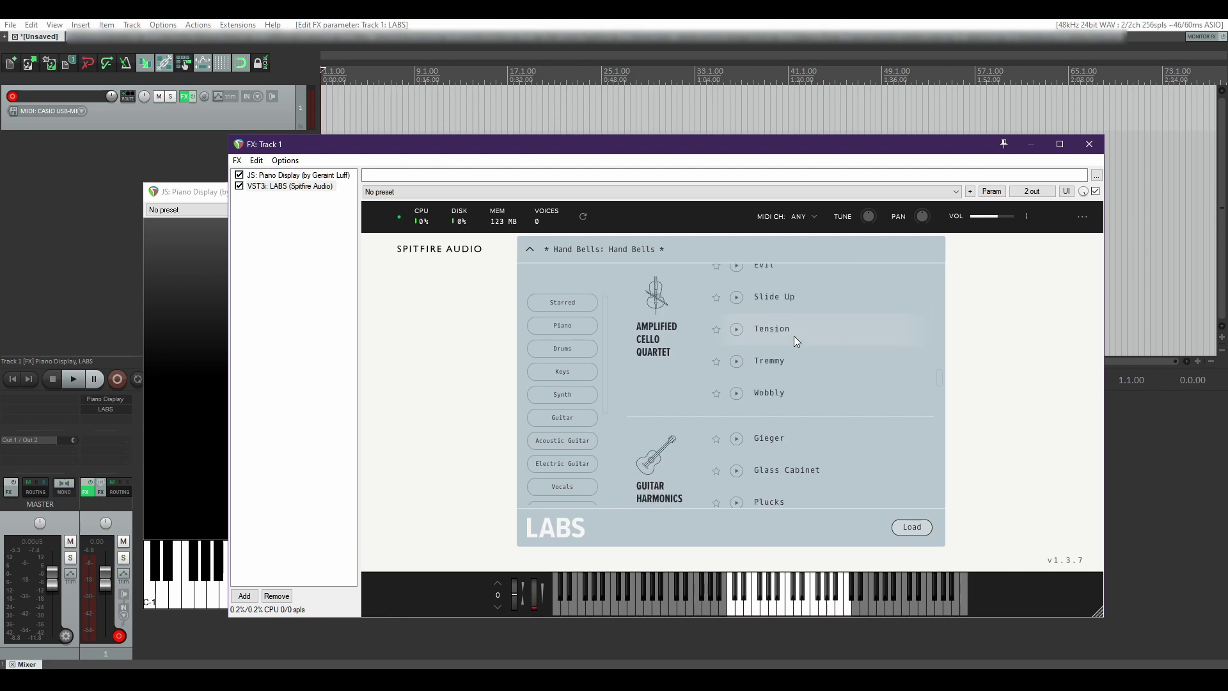
pyautogui.scroll(-15, 793, 336)
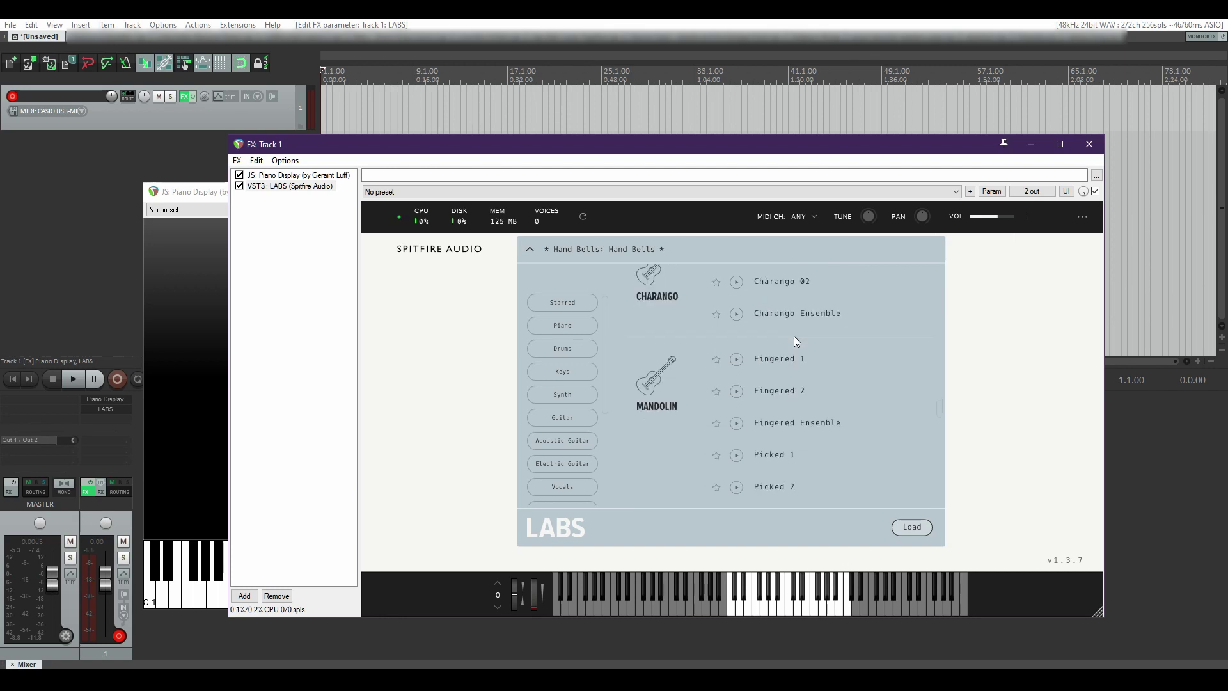
pyautogui.scroll(-3, 794, 336)
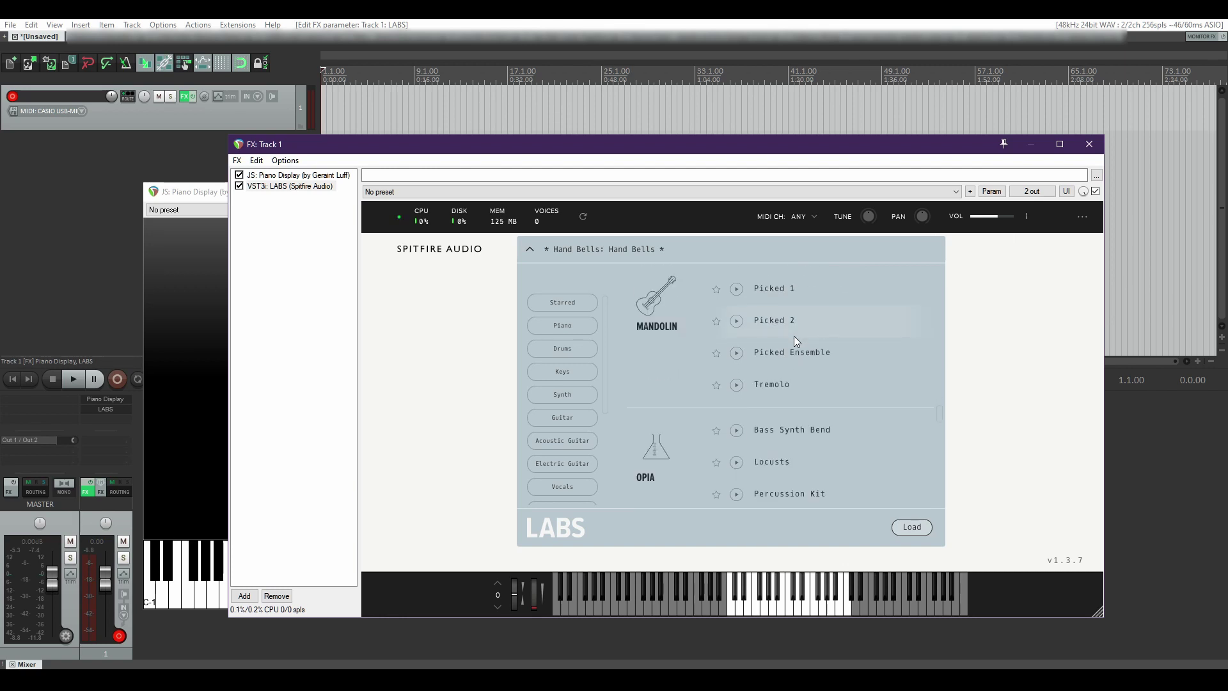